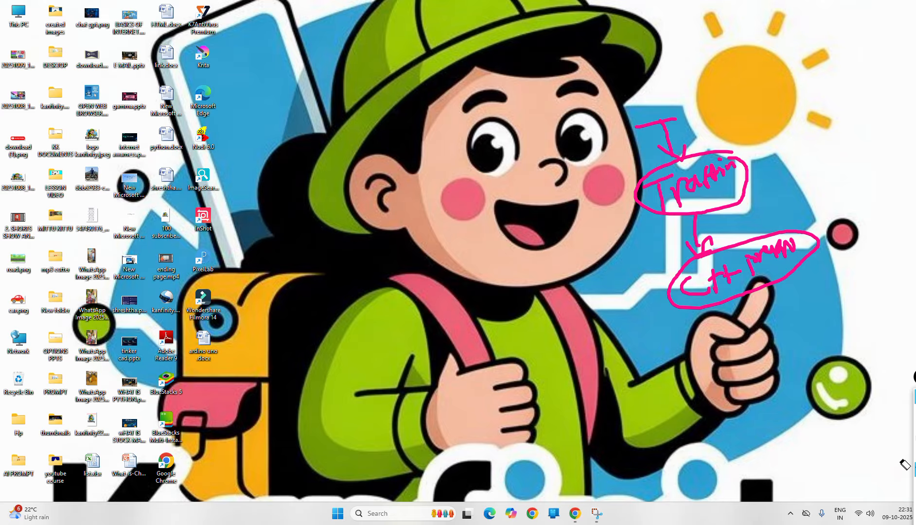
- Clear the desktop ink and bring the Tinkercad circuit editor to the front
{"action": "left_click", "coordinate": [915, 469]}
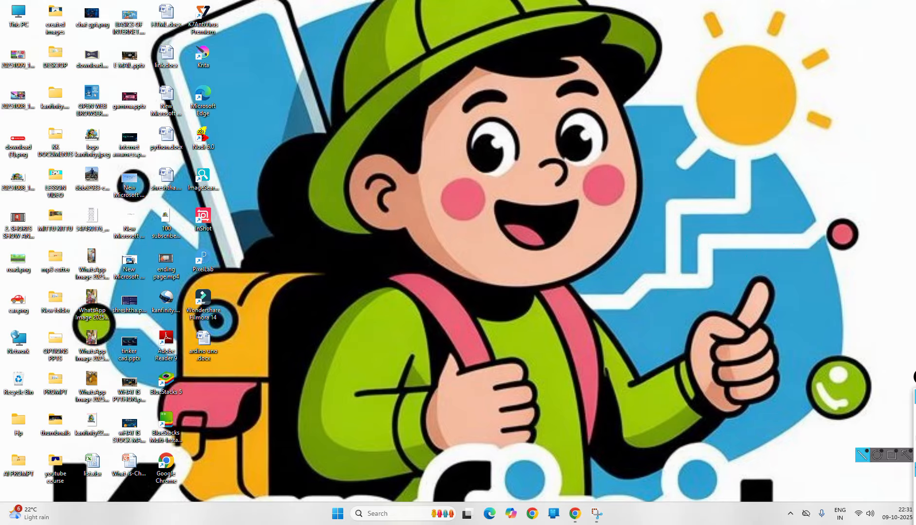
{"action": "left_click", "coordinate": [915, 440]}
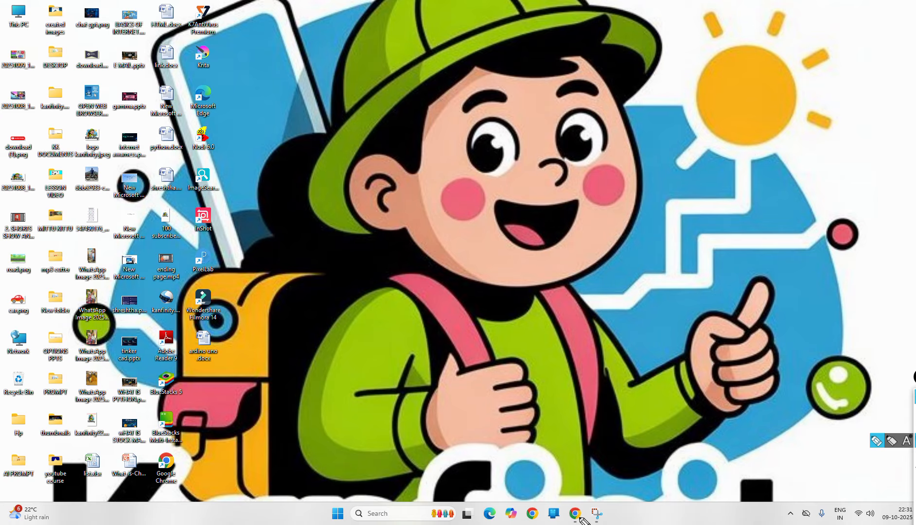
{"action": "mouse_move", "coordinate": [915, 412]}
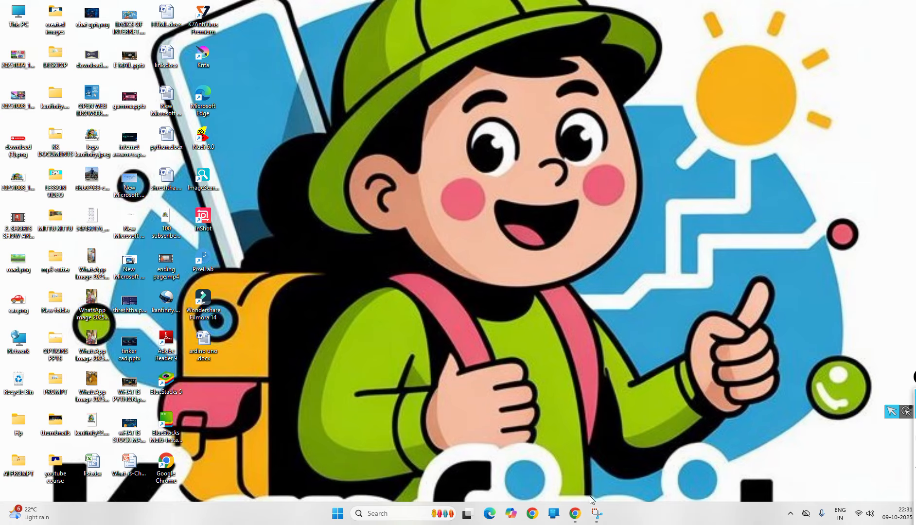
{"action": "left_click", "coordinate": [575, 514]}
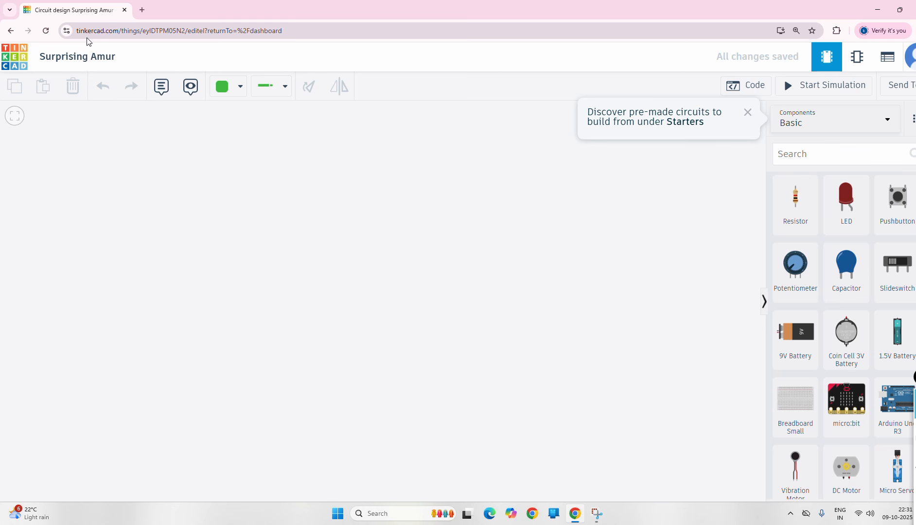
- Mark the tinkercad.com address, the component category and the wire options with the pen
{"action": "left_click", "coordinate": [915, 441]}
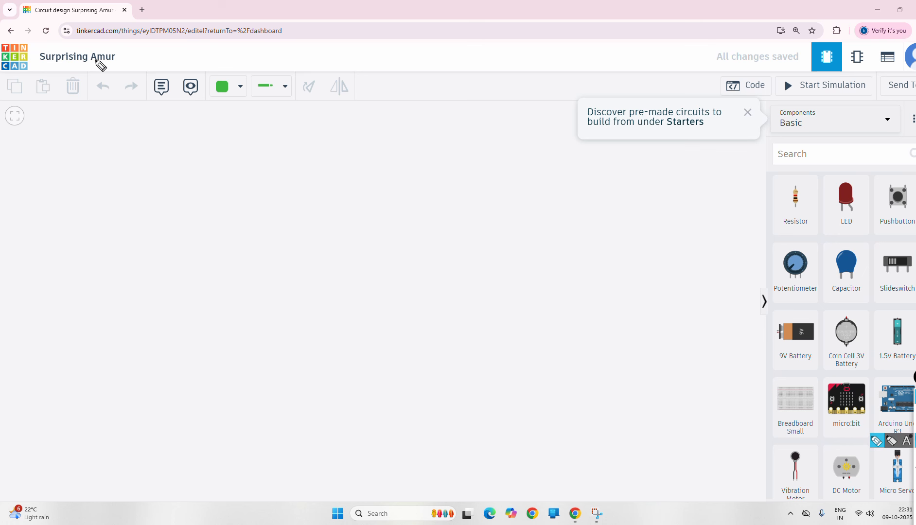
{"action": "left_click_drag", "start_coordinate": [78, 40], "coordinate": [141, 41]}
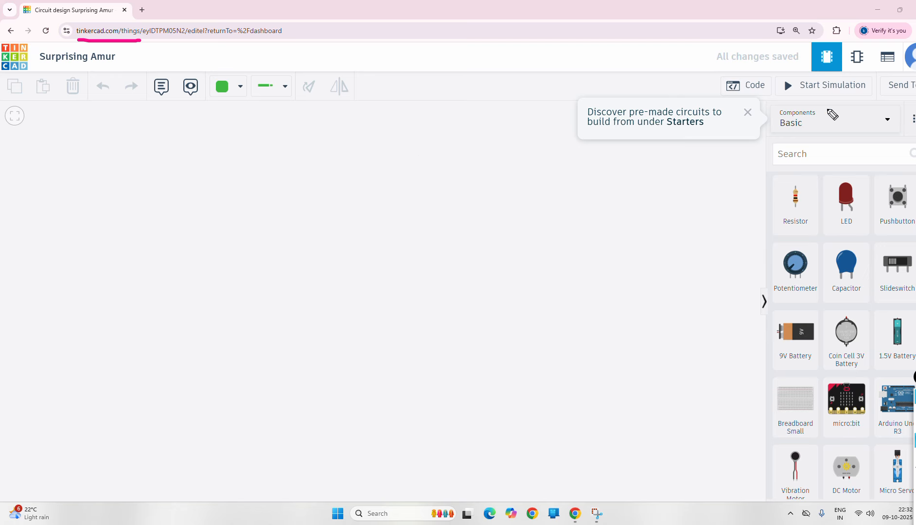
{"action": "mouse_move", "coordinate": [830, 112]}
{"action": "left_mouse_down"}
{"action": "mouse_move", "coordinate": [825, 102]}
{"action": "mouse_move", "coordinate": [769, 119]}
{"action": "mouse_move", "coordinate": [828, 131]}
{"action": "mouse_move", "coordinate": [835, 104]}
{"action": "mouse_move", "coordinate": [817, 155]}
{"action": "left_mouse_up"}
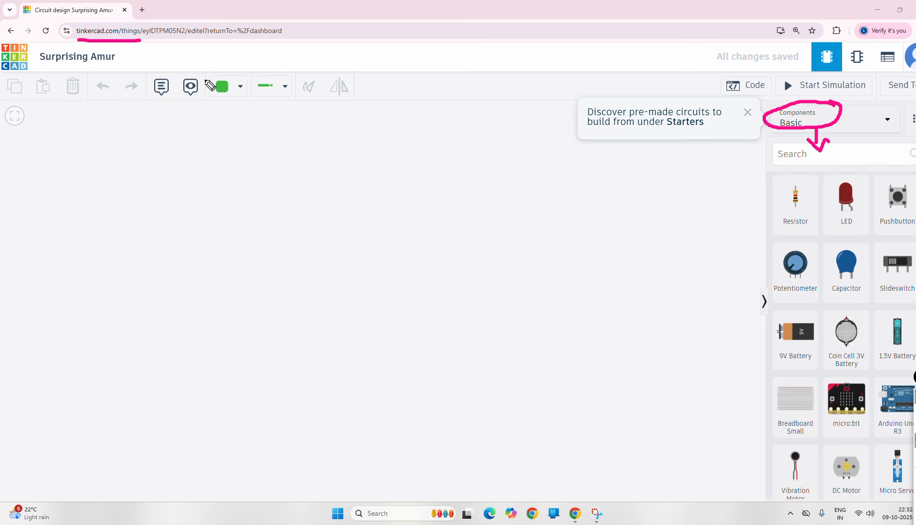
{"action": "left_click_drag", "start_coordinate": [212, 100], "coordinate": [334, 106]}
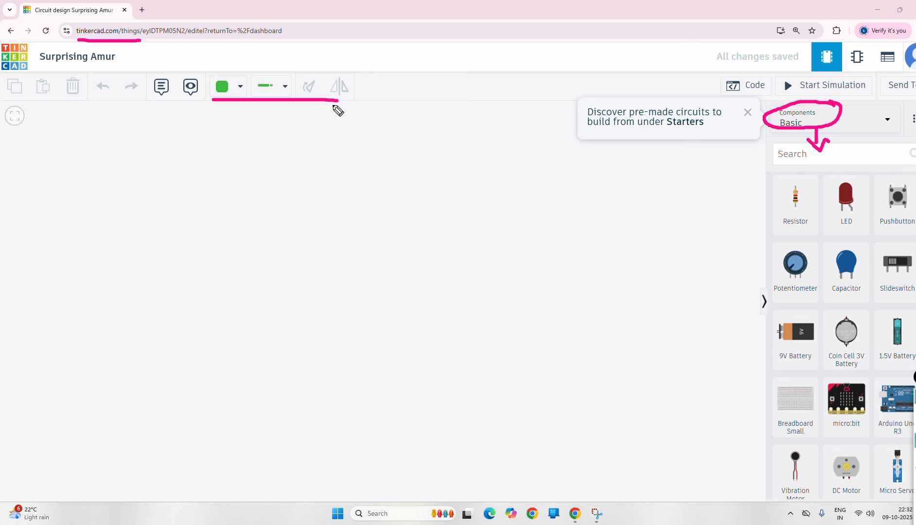
{"action": "left_click", "coordinate": [915, 426]}
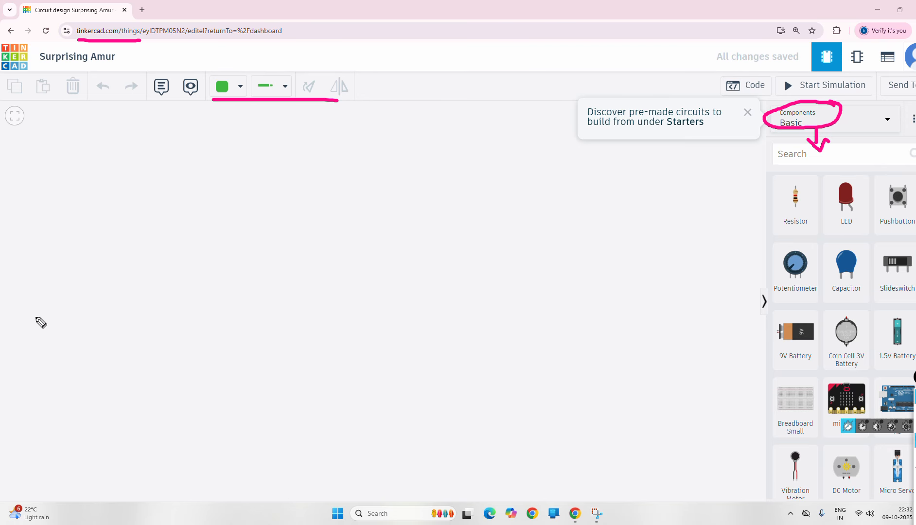
{"action": "mouse_move", "coordinate": [97, 198]}
{"action": "left_mouse_down"}
{"action": "mouse_move", "coordinate": [97, 185]}
{"action": "mouse_move", "coordinate": [145, 182]}
{"action": "mouse_move", "coordinate": [171, 164]}
{"action": "mouse_move", "coordinate": [159, 143]}
{"action": "mouse_move", "coordinate": [212, 142]}
{"action": "mouse_move", "coordinate": [273, 159]}
{"action": "mouse_move", "coordinate": [297, 138]}
{"action": "mouse_move", "coordinate": [370, 128]}
{"action": "mouse_move", "coordinate": [405, 108]}
{"action": "left_mouse_up"}
{"action": "left_click_drag", "start_coordinate": [103, 205], "coordinate": [181, 182]}
{"action": "left_click_drag", "start_coordinate": [271, 166], "coordinate": [434, 119]}
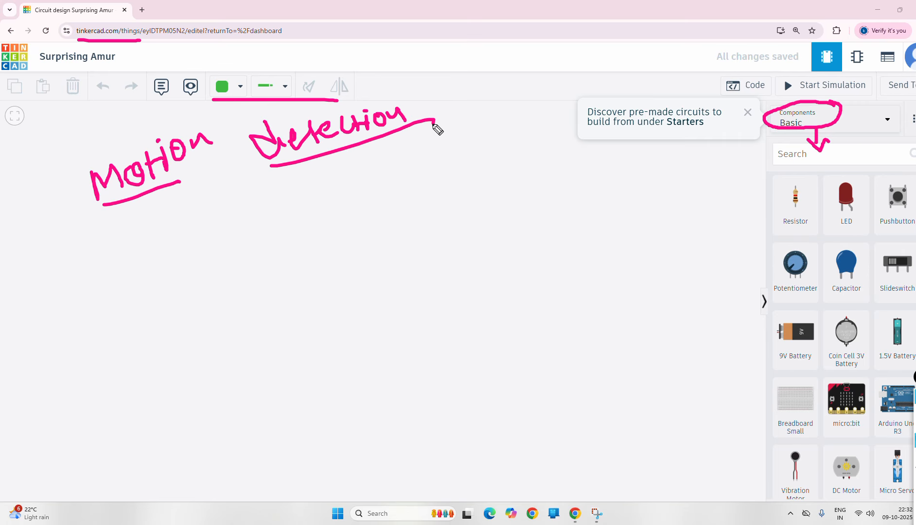
{"action": "mouse_move", "coordinate": [173, 248]}
{"action": "left_mouse_down"}
{"action": "mouse_move", "coordinate": [276, 241]}
{"action": "mouse_move", "coordinate": [303, 225]}
{"action": "mouse_move", "coordinate": [298, 237]}
{"action": "mouse_move", "coordinate": [294, 224]}
{"action": "left_mouse_up"}
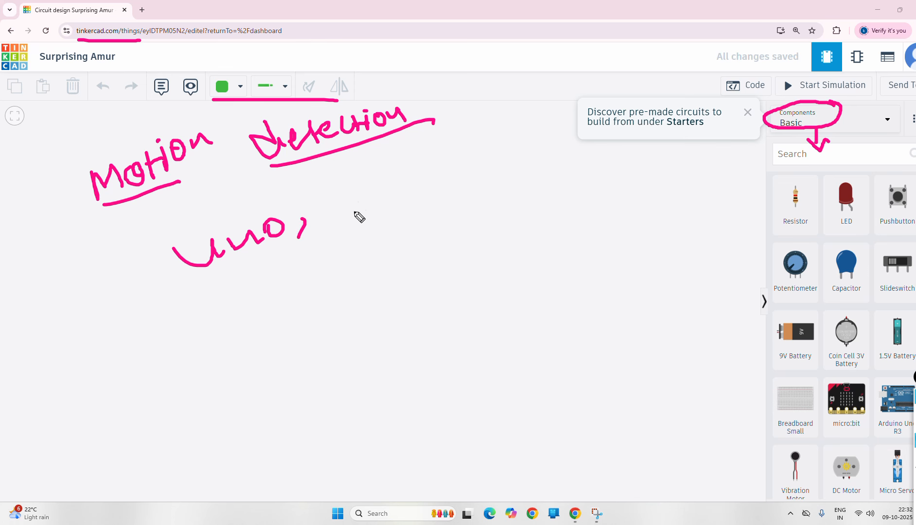
{"action": "mouse_move", "coordinate": [359, 203]}
{"action": "left_mouse_down"}
{"action": "mouse_move", "coordinate": [375, 221]}
{"action": "mouse_move", "coordinate": [385, 200]}
{"action": "mouse_move", "coordinate": [402, 200]}
{"action": "mouse_move", "coordinate": [396, 191]}
{"action": "mouse_move", "coordinate": [402, 215]}
{"action": "mouse_move", "coordinate": [417, 210]}
{"action": "mouse_move", "coordinate": [426, 188]}
{"action": "mouse_move", "coordinate": [442, 200]}
{"action": "mouse_move", "coordinate": [476, 173]}
{"action": "mouse_move", "coordinate": [493, 181]}
{"action": "mouse_move", "coordinate": [521, 166]}
{"action": "mouse_move", "coordinate": [505, 178]}
{"action": "left_mouse_up"}
{"action": "left_click", "coordinate": [499, 173]}
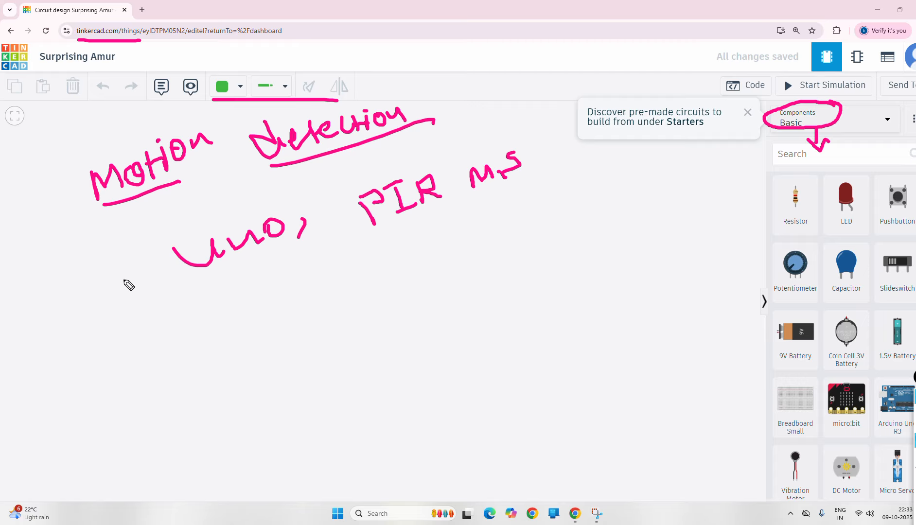
{"action": "mouse_move", "coordinate": [113, 278]}
{"action": "left_mouse_down"}
{"action": "mouse_move", "coordinate": [122, 302]}
{"action": "mouse_move", "coordinate": [137, 278]}
{"action": "mouse_move", "coordinate": [105, 266]}
{"action": "left_mouse_up"}
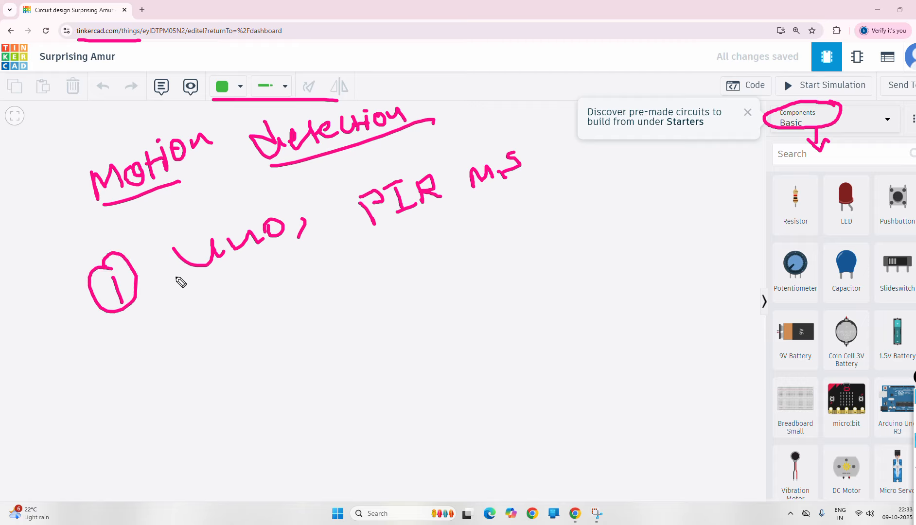
{"action": "left_click_drag", "start_coordinate": [163, 283], "coordinate": [285, 253]}
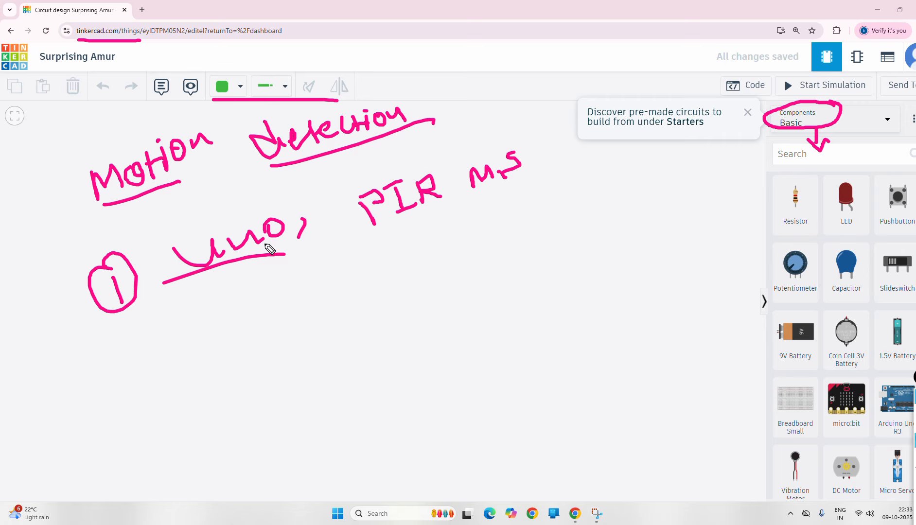
{"action": "mouse_move", "coordinate": [348, 225]}
{"action": "left_mouse_down"}
{"action": "mouse_move", "coordinate": [367, 236]}
{"action": "mouse_move", "coordinate": [509, 199]}
{"action": "left_mouse_up"}
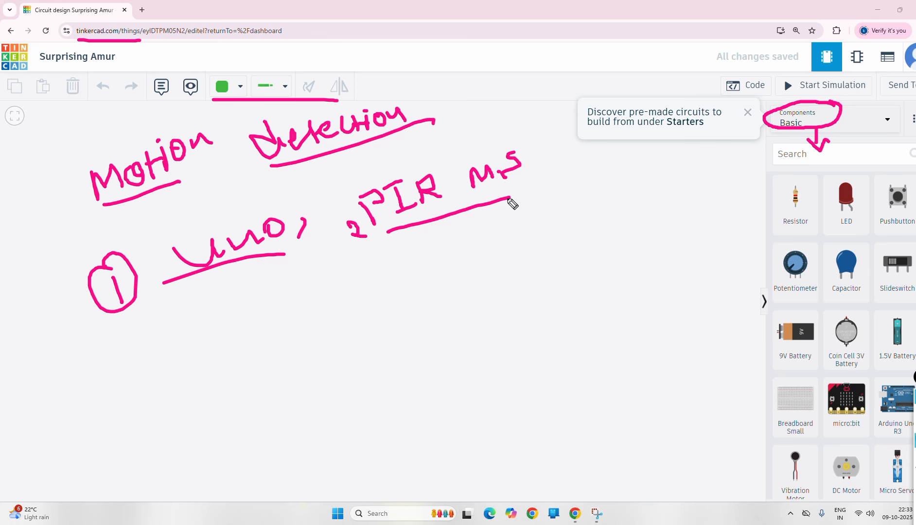
{"action": "mouse_move", "coordinate": [204, 220]}
{"action": "left_mouse_down"}
{"action": "mouse_move", "coordinate": [164, 261]}
{"action": "mouse_move", "coordinate": [176, 271]}
{"action": "left_mouse_up"}
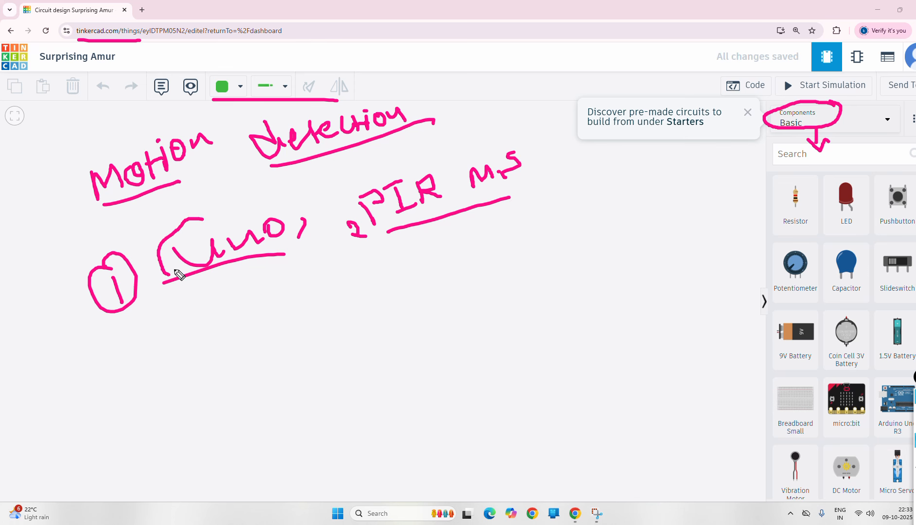
{"action": "left_click", "coordinate": [420, 159]}
{"action": "mouse_move", "coordinate": [345, 218]}
{"action": "left_mouse_down"}
{"action": "mouse_move", "coordinate": [373, 217]}
{"action": "mouse_move", "coordinate": [348, 223]}
{"action": "left_mouse_up"}
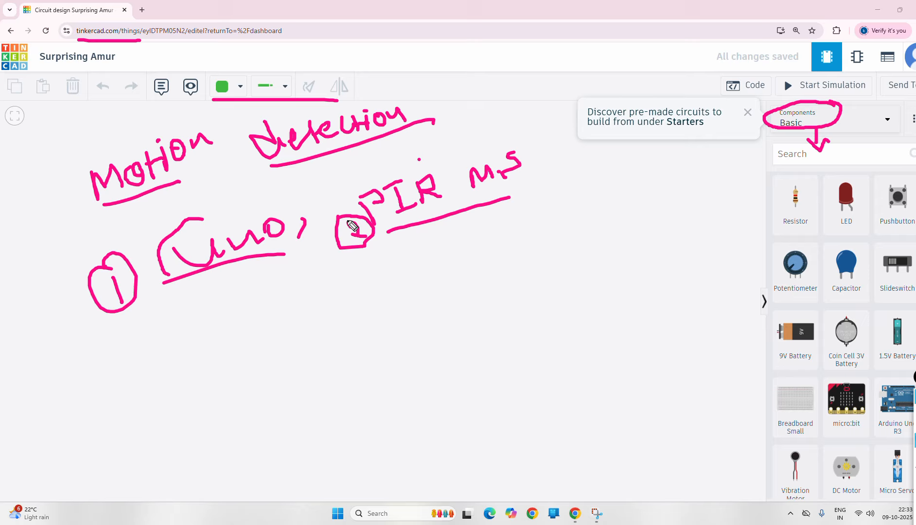
{"action": "left_click_drag", "start_coordinate": [352, 226], "coordinate": [366, 236]}
{"action": "mouse_move", "coordinate": [444, 219]}
{"action": "left_mouse_down"}
{"action": "mouse_move", "coordinate": [462, 258]}
{"action": "mouse_move", "coordinate": [470, 240]}
{"action": "left_mouse_up"}
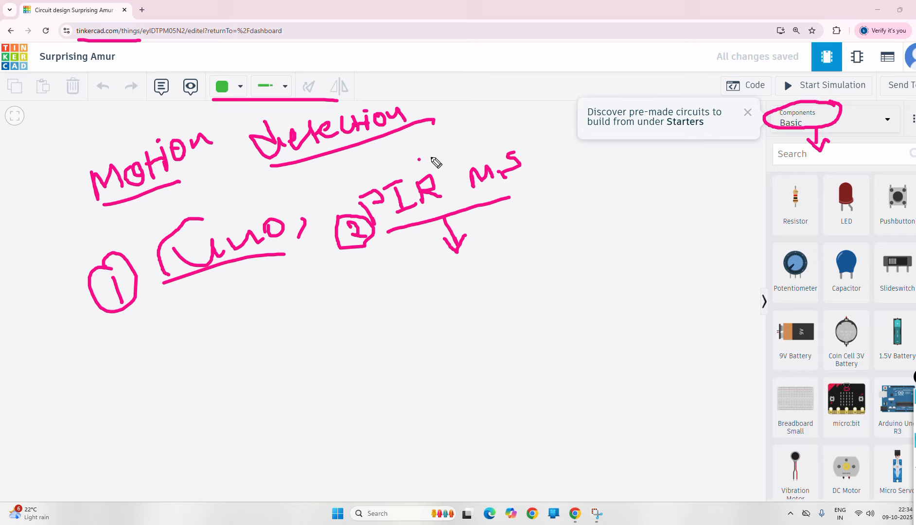
{"action": "mouse_move", "coordinate": [432, 156]}
{"action": "left_mouse_down"}
{"action": "mouse_move", "coordinate": [347, 209]}
{"action": "mouse_move", "coordinate": [371, 225]}
{"action": "left_mouse_up"}
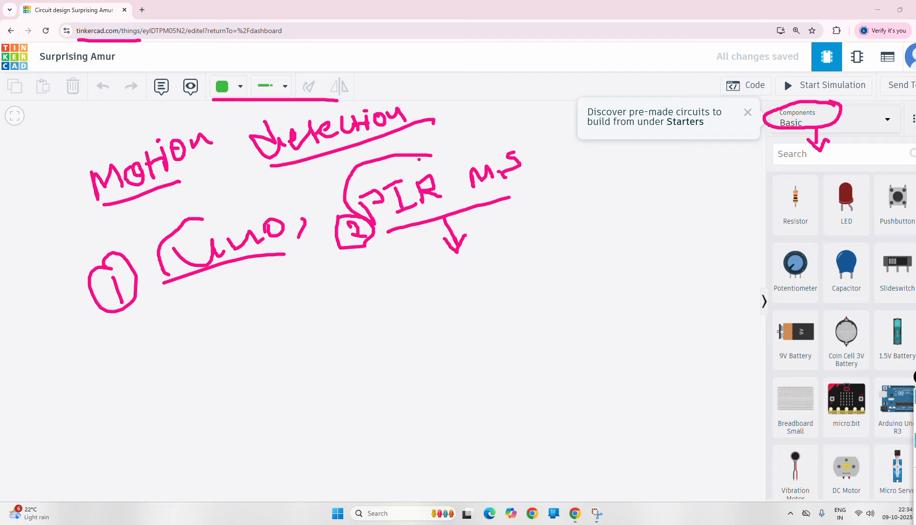
- Wipe the hand-drawn notes off the screen and leave drawing mode
{"action": "left_click", "coordinate": [915, 467]}
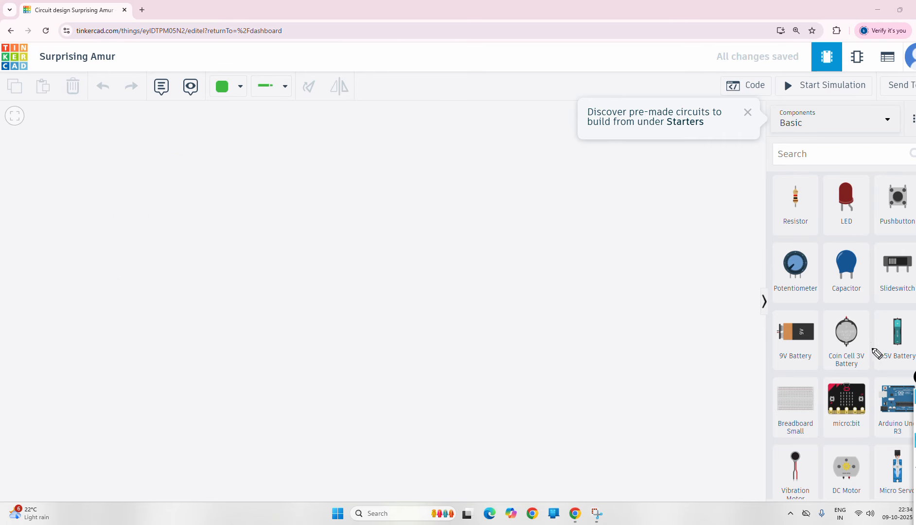
{"action": "mouse_move", "coordinate": [915, 455]}
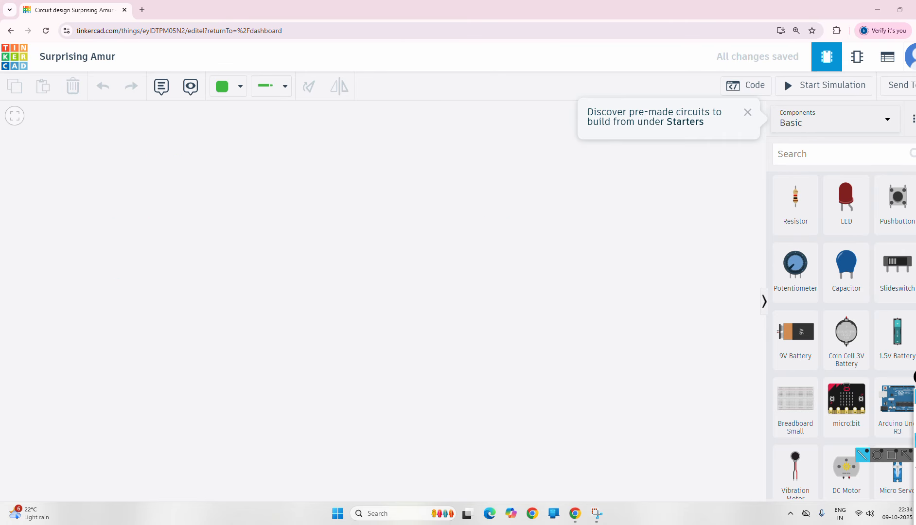
{"action": "left_click", "coordinate": [915, 412]}
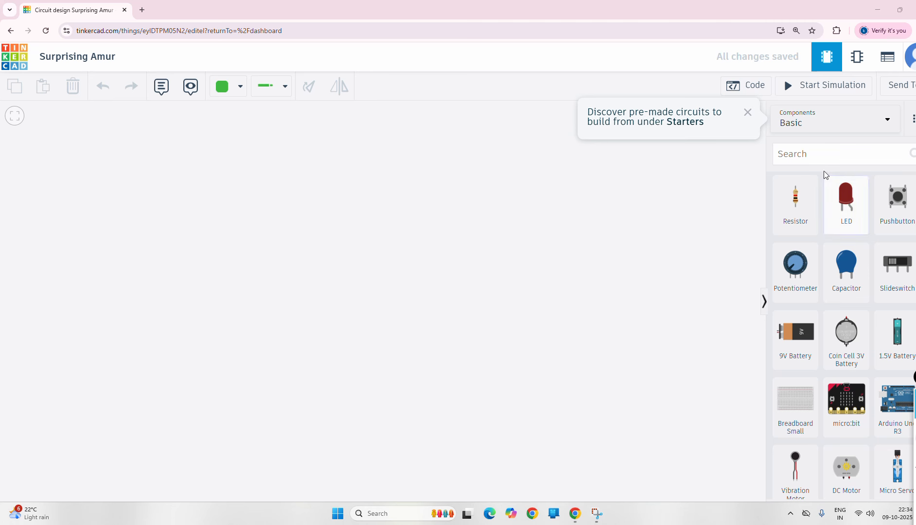
- Search 'un', place an Arduino Uno R3 on the canvas and nudge it slightly left
{"action": "left_click", "coordinate": [814, 153]}
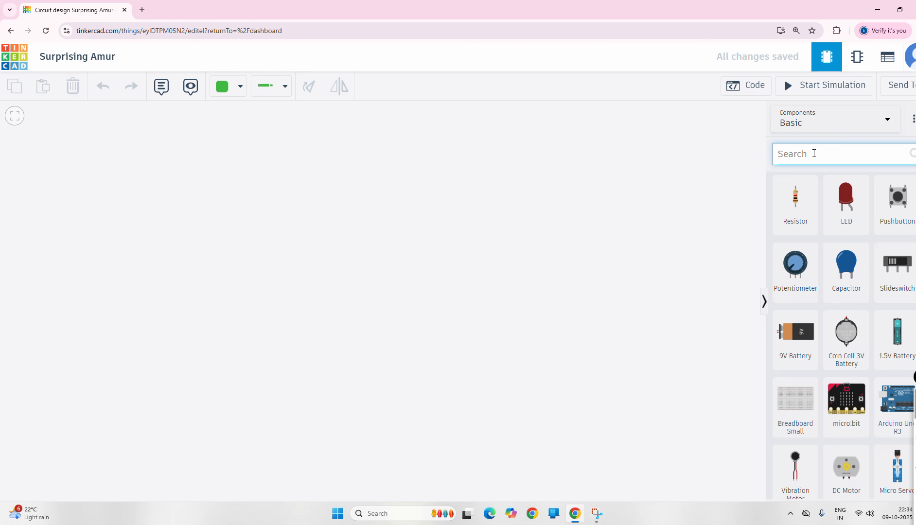
{"action": "type", "text": "uno"}
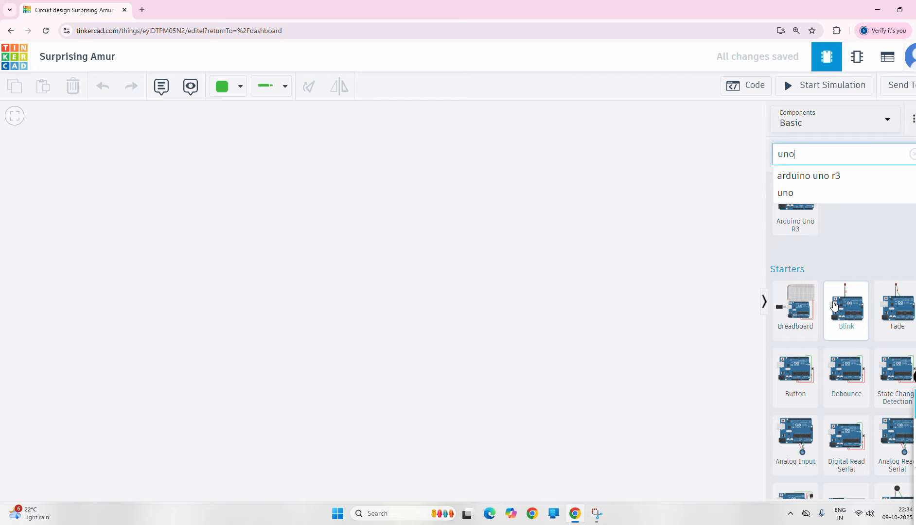
{"action": "key", "text": "Return"}
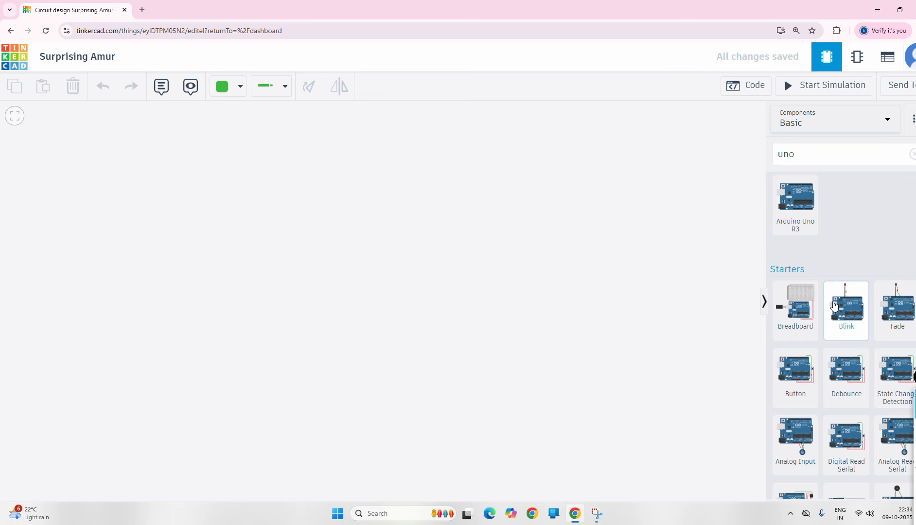
{"action": "left_click_drag", "start_coordinate": [795, 200], "coordinate": [390, 310]}
{"action": "left_click", "coordinate": [581, 311]}
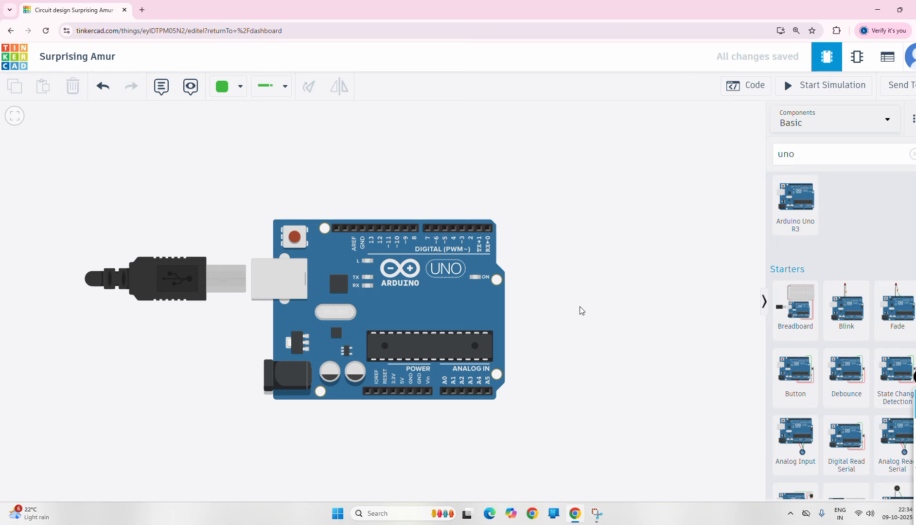
{"action": "left_click_drag", "start_coordinate": [433, 295], "coordinate": [408, 307]}
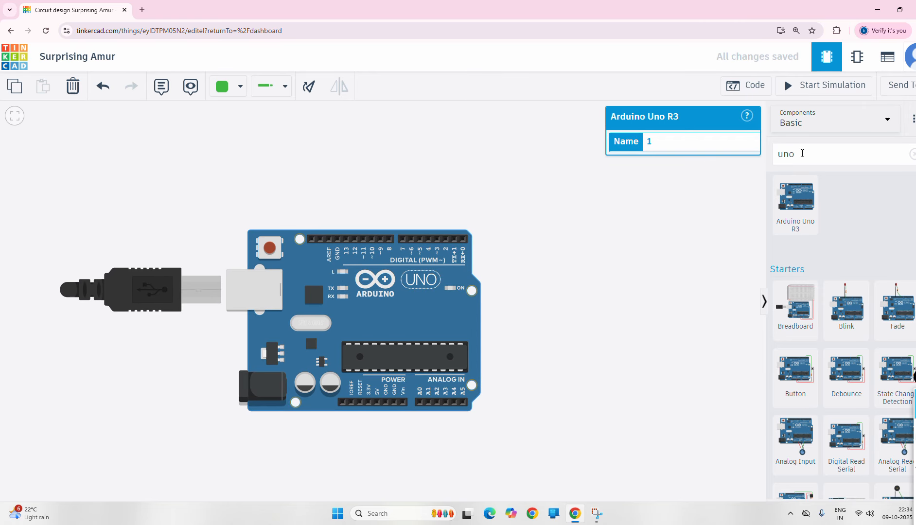
- Search 'pir' and position a PIR Sensor just above the Arduino Uno board
{"action": "double_click", "coordinate": [795, 155]}
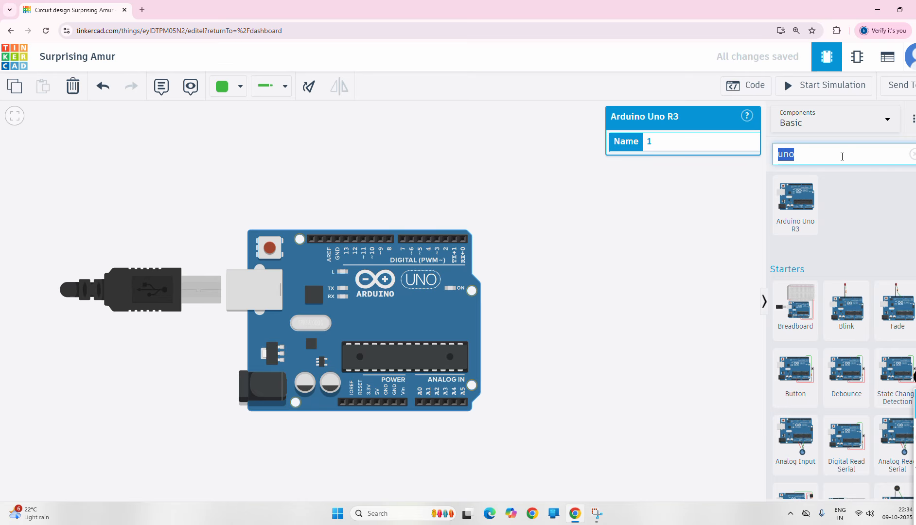
{"action": "type", "text": "pir"}
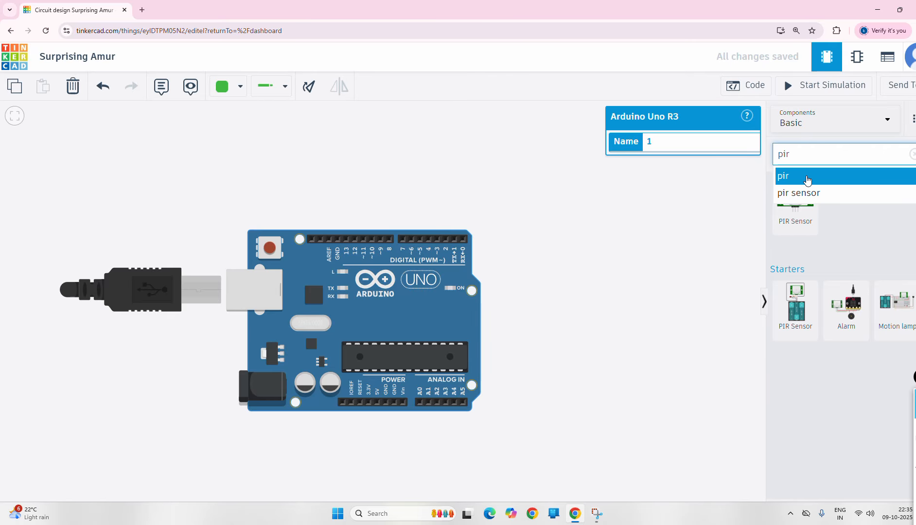
{"action": "left_click", "coordinate": [806, 193]}
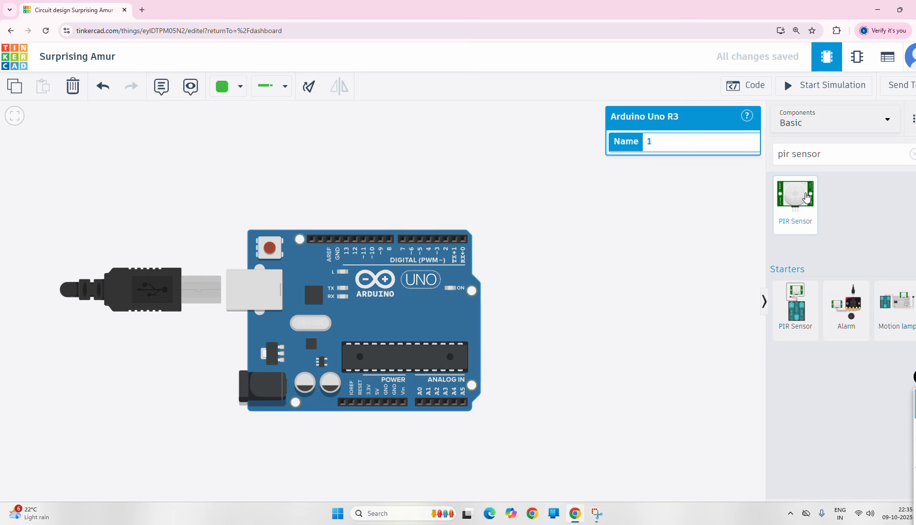
{"action": "left_click_drag", "start_coordinate": [806, 196], "coordinate": [340, 157]}
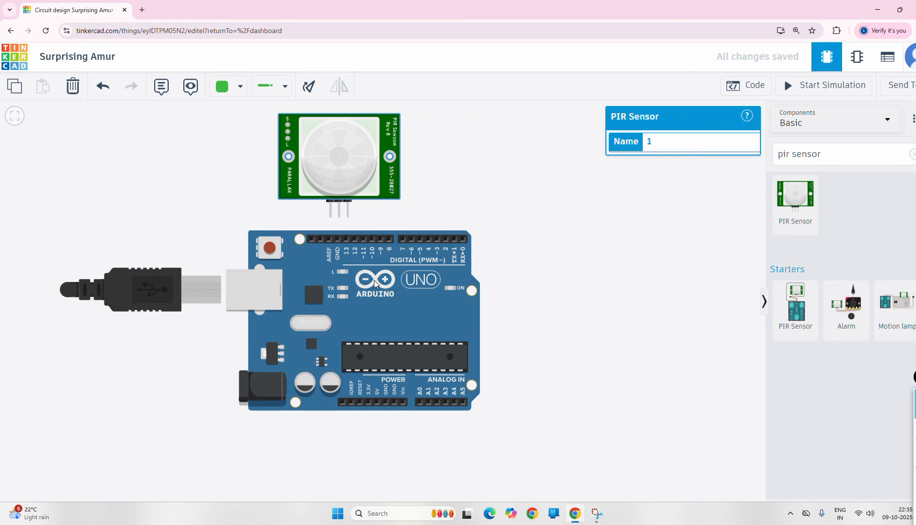
{"action": "left_click_drag", "start_coordinate": [373, 281], "coordinate": [383, 324]}
{"action": "left_click_drag", "start_coordinate": [342, 184], "coordinate": [355, 215]}
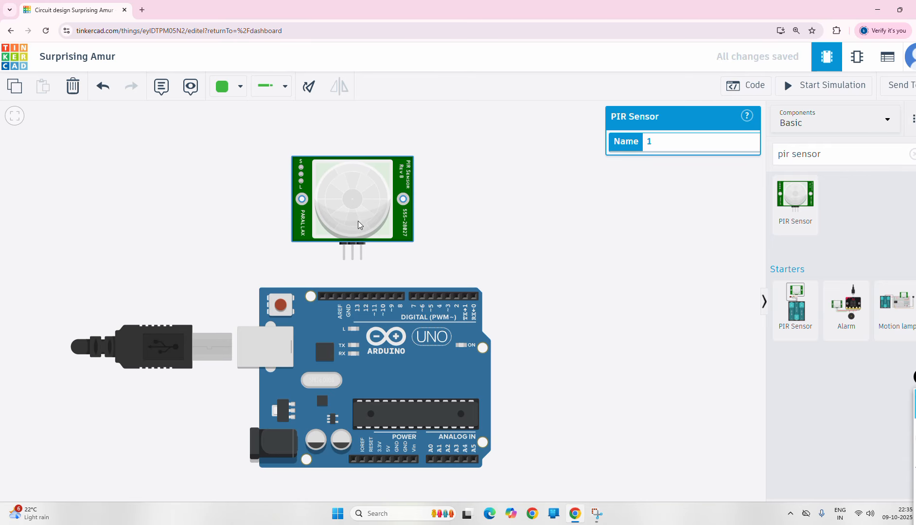
{"action": "left_click_drag", "start_coordinate": [358, 220], "coordinate": [356, 196]}
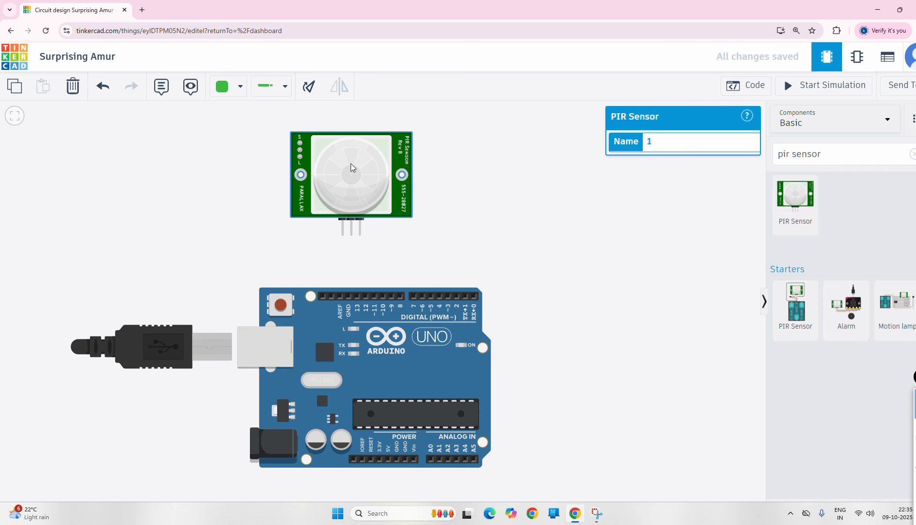
{"action": "left_click", "coordinate": [915, 441]}
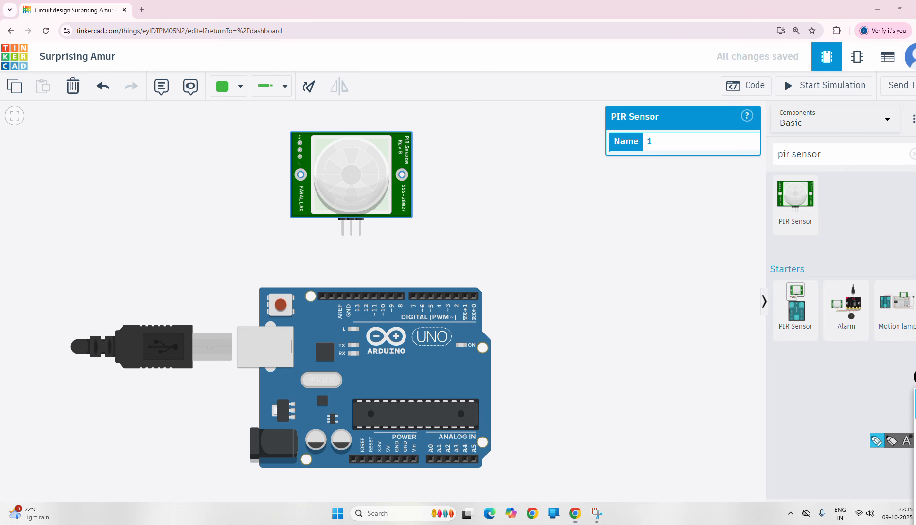
{"action": "mouse_move", "coordinate": [411, 153]}
{"action": "left_mouse_down"}
{"action": "mouse_move", "coordinate": [460, 153]}
{"action": "mouse_move", "coordinate": [493, 130]}
{"action": "mouse_move", "coordinate": [504, 140]}
{"action": "left_mouse_up"}
{"action": "mouse_move", "coordinate": [434, 360]}
{"action": "left_mouse_down"}
{"action": "mouse_move", "coordinate": [436, 319]}
{"action": "mouse_move", "coordinate": [458, 327]}
{"action": "left_mouse_up"}
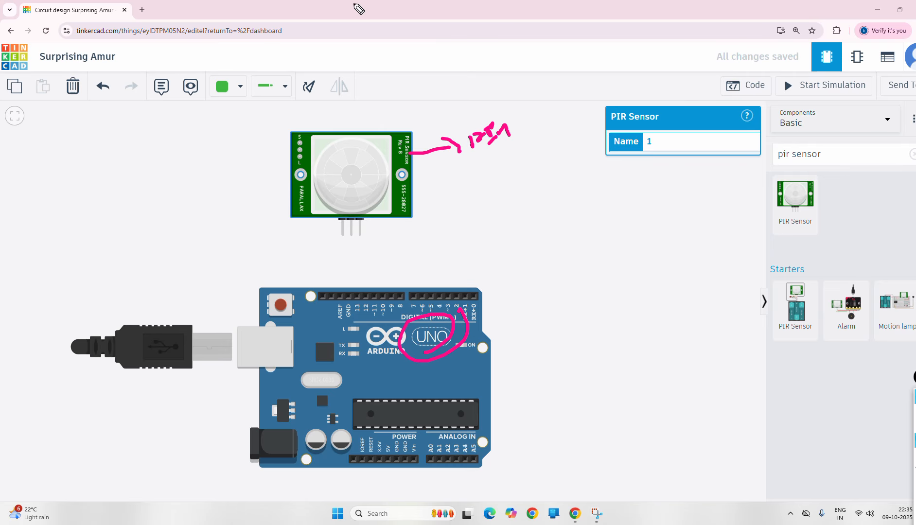
{"action": "left_click", "coordinate": [915, 441]}
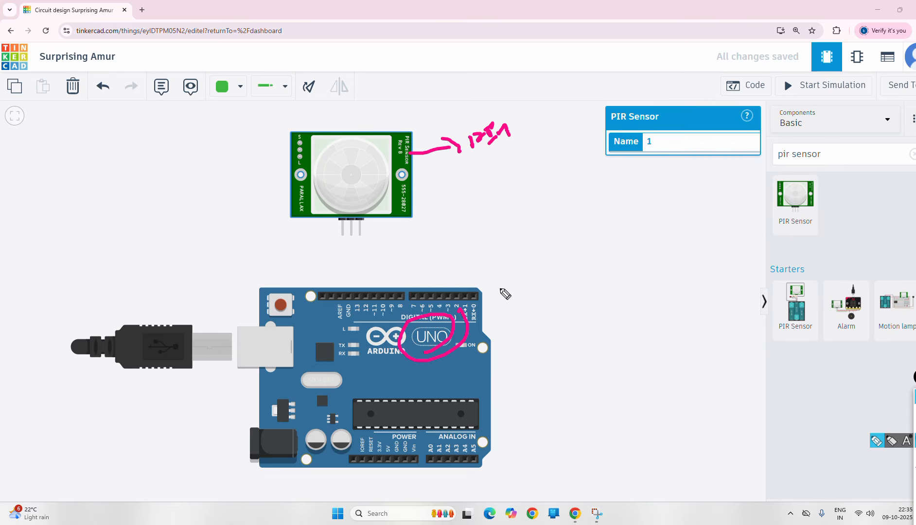
{"action": "left_click", "coordinate": [608, 239]}
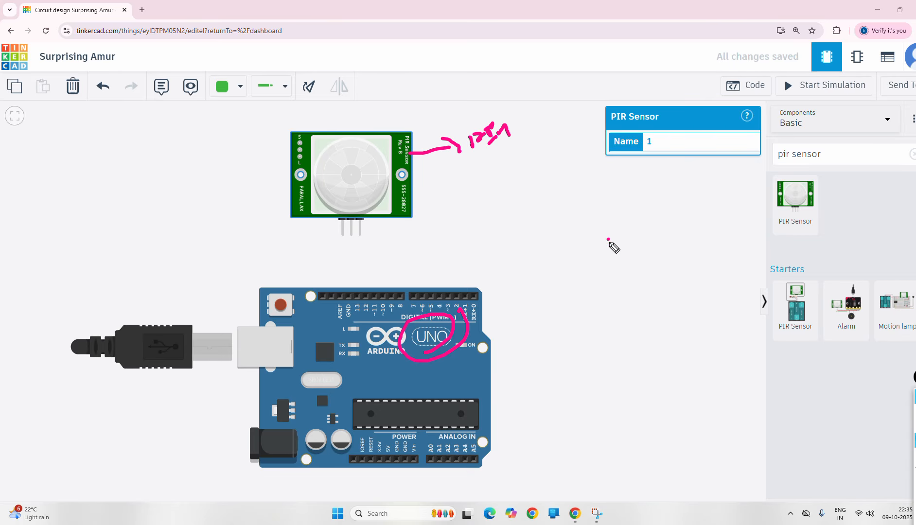
{"action": "mouse_move", "coordinate": [609, 239]}
{"action": "left_mouse_down"}
{"action": "mouse_move", "coordinate": [612, 252]}
{"action": "mouse_move", "coordinate": [618, 235]}
{"action": "mouse_move", "coordinate": [629, 254]}
{"action": "mouse_move", "coordinate": [641, 245]}
{"action": "left_mouse_up"}
{"action": "mouse_move", "coordinate": [645, 231]}
{"action": "left_mouse_down"}
{"action": "mouse_move", "coordinate": [650, 245]}
{"action": "mouse_move", "coordinate": [658, 236]}
{"action": "left_mouse_up"}
{"action": "mouse_move", "coordinate": [605, 282]}
{"action": "left_mouse_down"}
{"action": "mouse_move", "coordinate": [610, 301]}
{"action": "mouse_move", "coordinate": [649, 284]}
{"action": "left_mouse_up"}
{"action": "mouse_move", "coordinate": [652, 280]}
{"action": "left_mouse_down"}
{"action": "mouse_move", "coordinate": [672, 267]}
{"action": "mouse_move", "coordinate": [657, 308]}
{"action": "mouse_move", "coordinate": [674, 282]}
{"action": "left_mouse_up"}
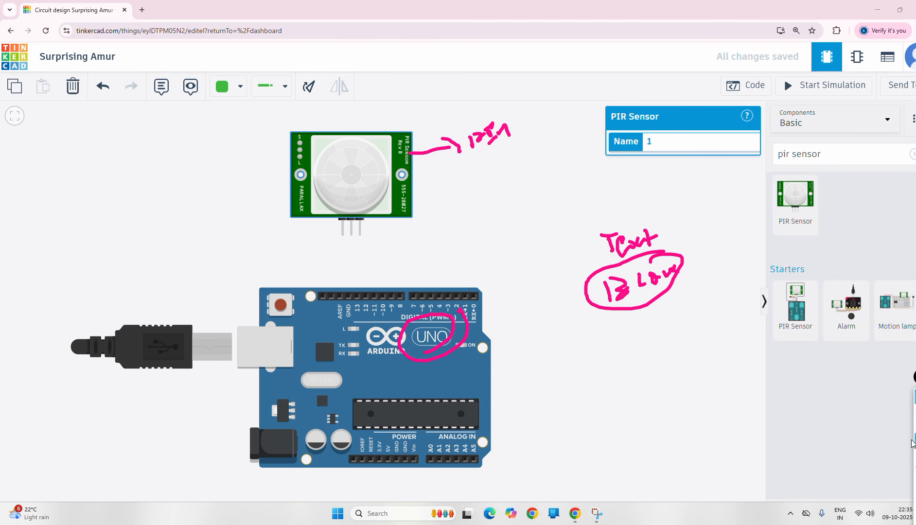
{"action": "left_click", "coordinate": [915, 411]}
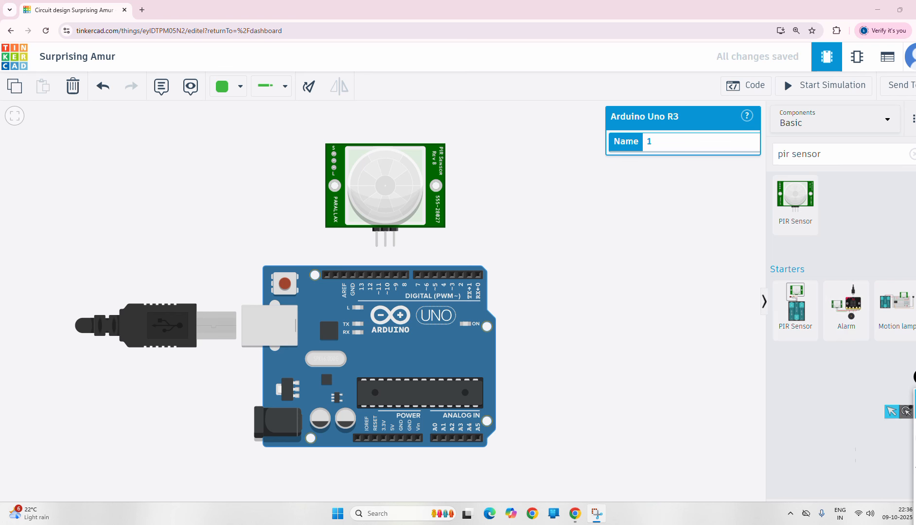
- Mark the PIR sensor pins with the pen, then set the wire type to Normal
{"action": "left_click", "coordinate": [915, 441]}
{"action": "left_click_drag", "start_coordinate": [370, 249], "coordinate": [406, 251]}
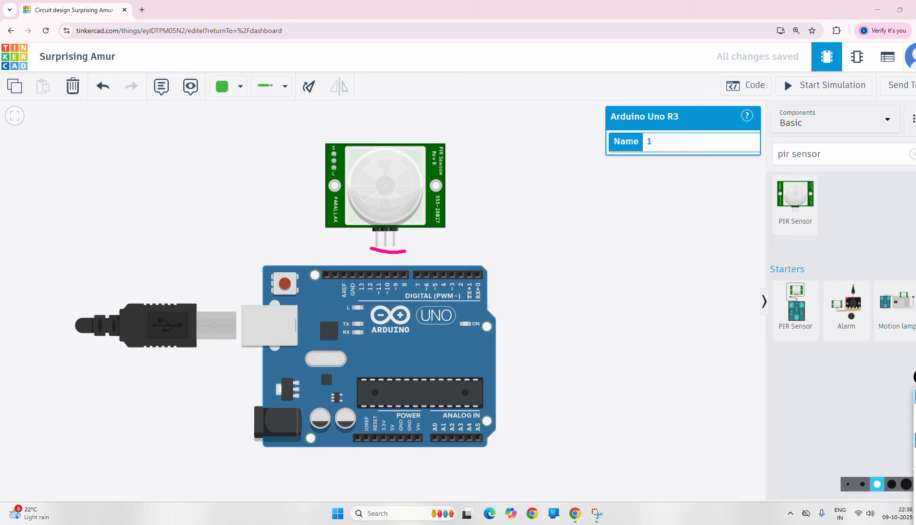
{"action": "left_click", "coordinate": [915, 500]}
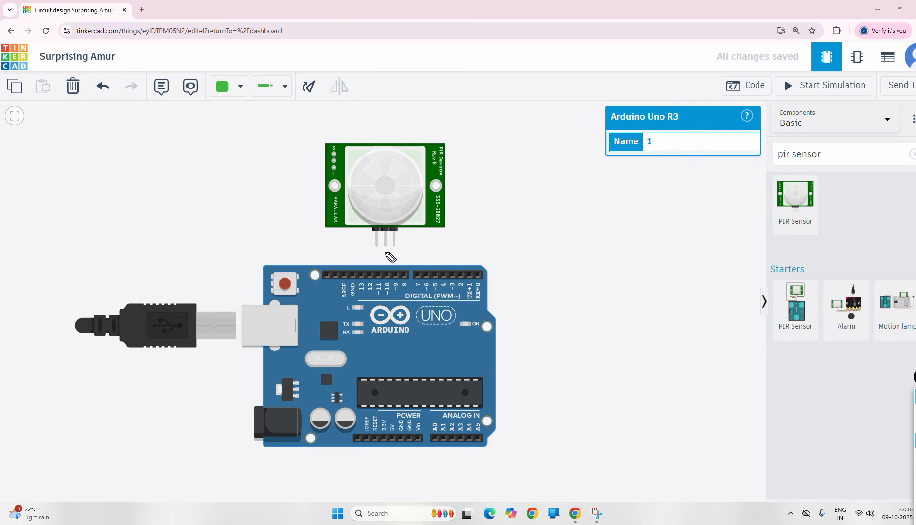
{"action": "mouse_move", "coordinate": [915, 417]}
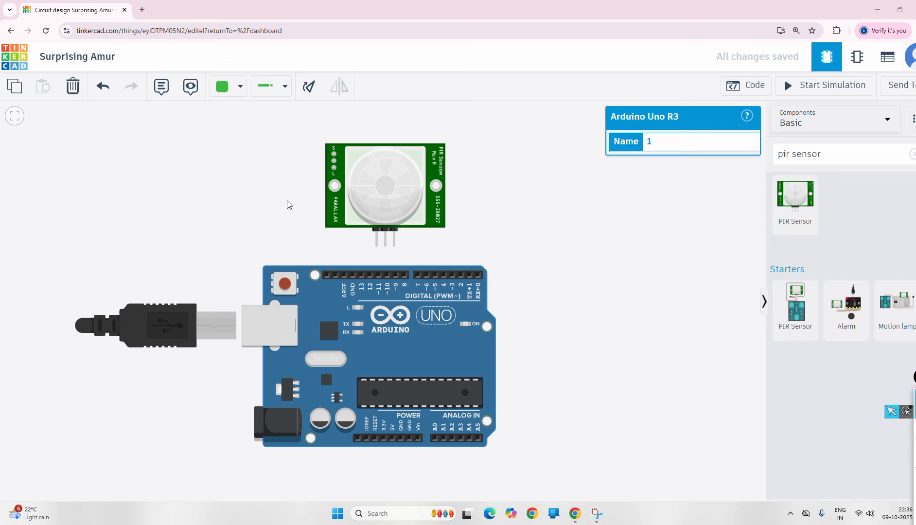
{"action": "left_click", "coordinate": [272, 90]}
{"action": "left_click", "coordinate": [301, 133]}
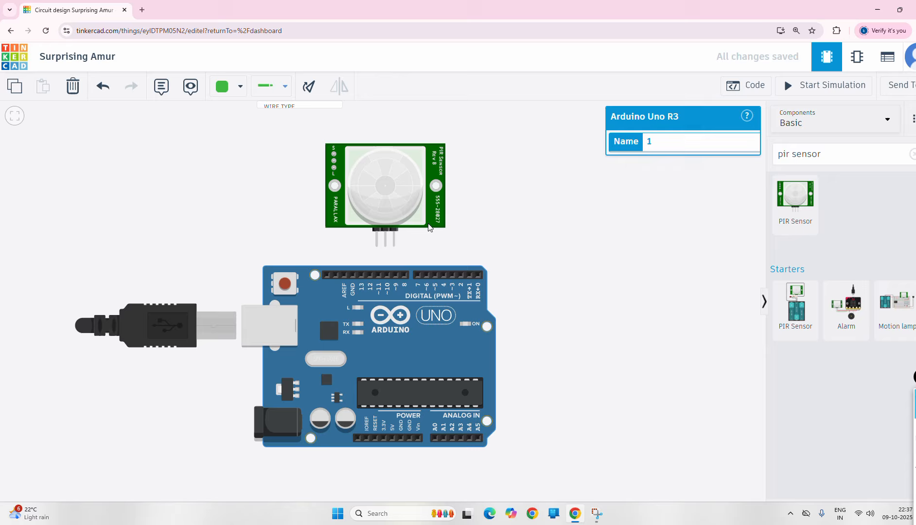
- Route a black wire from the PIR Ground pin around the board's right side to GND
{"action": "left_click", "coordinate": [394, 246]}
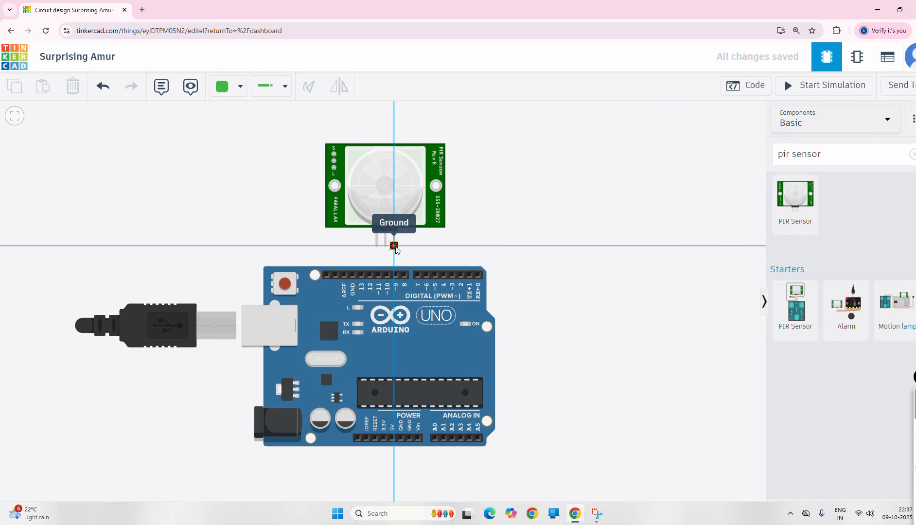
{"action": "left_click", "coordinate": [556, 246]}
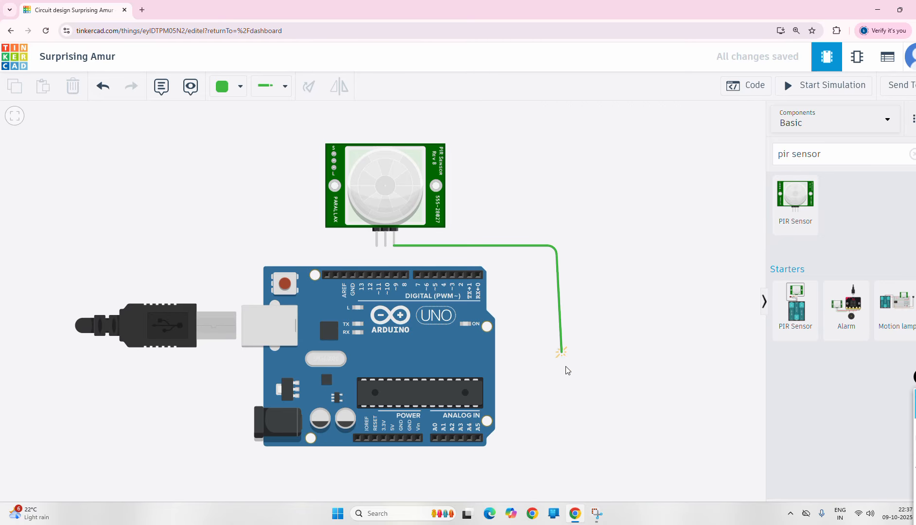
{"action": "left_click", "coordinate": [557, 461]}
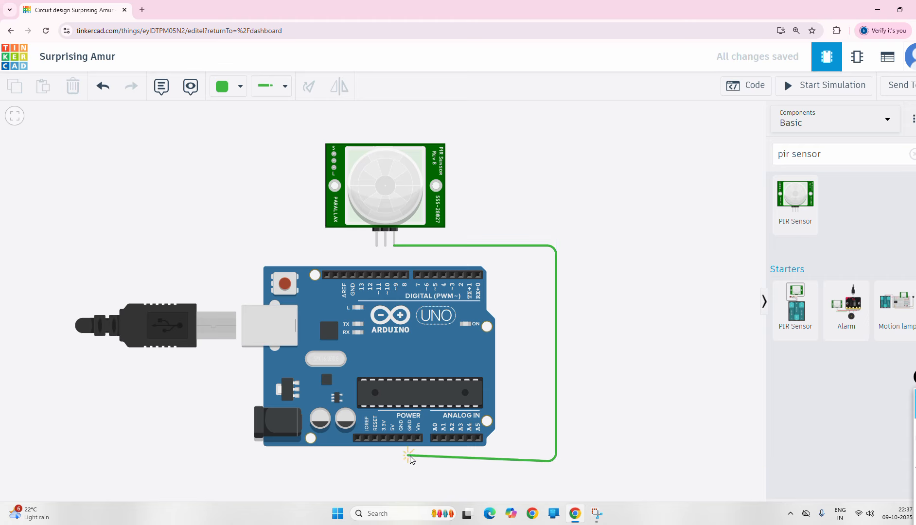
{"action": "left_click", "coordinate": [411, 456]}
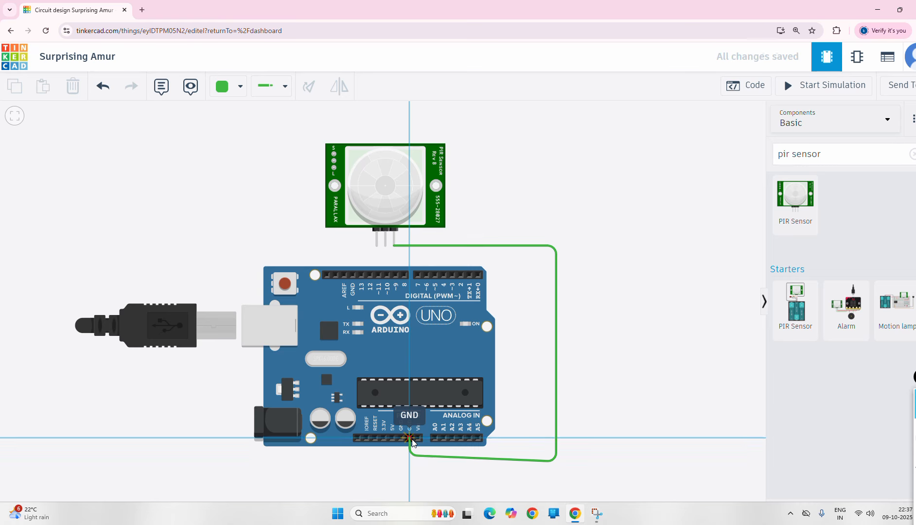
{"action": "left_click", "coordinate": [410, 438]}
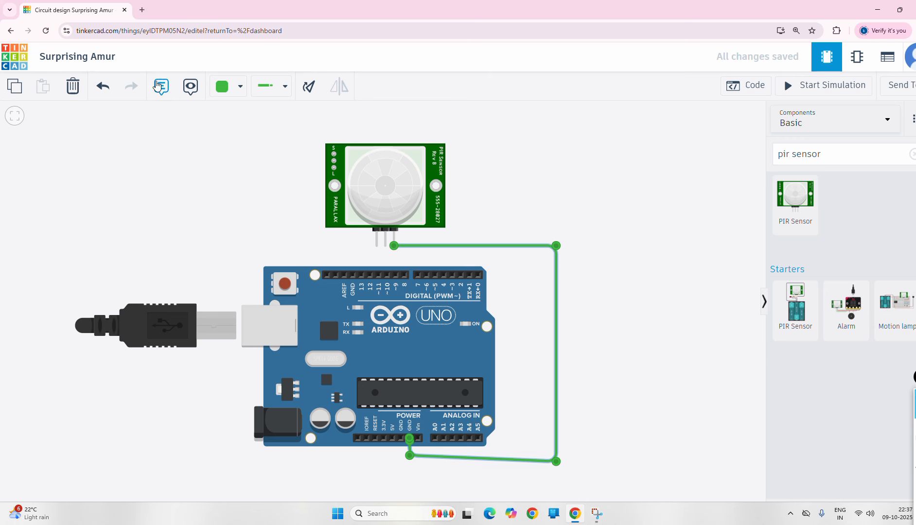
{"action": "left_click", "coordinate": [238, 94]}
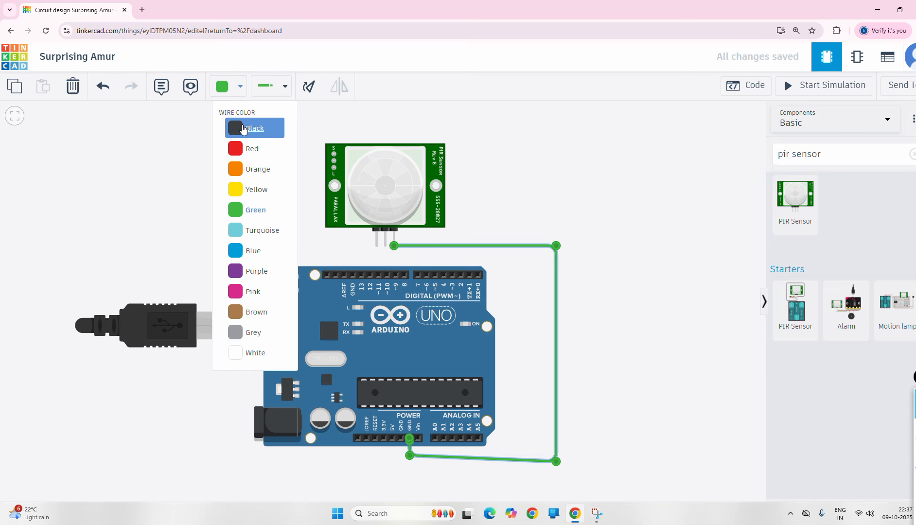
{"action": "left_click", "coordinate": [246, 126]}
{"action": "left_click", "coordinate": [601, 172]}
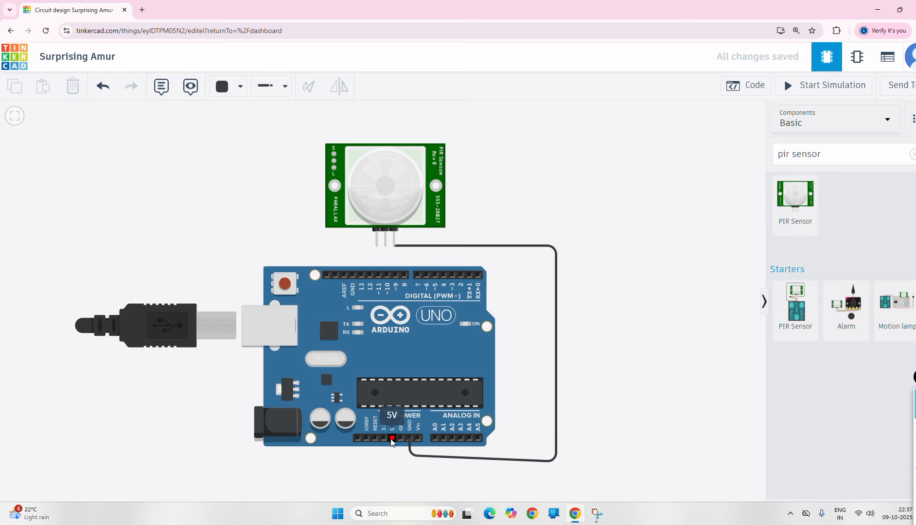
- Mark the Arduino's power pins with the pen, then clear the ink
{"action": "mouse_move", "coordinate": [915, 441]}
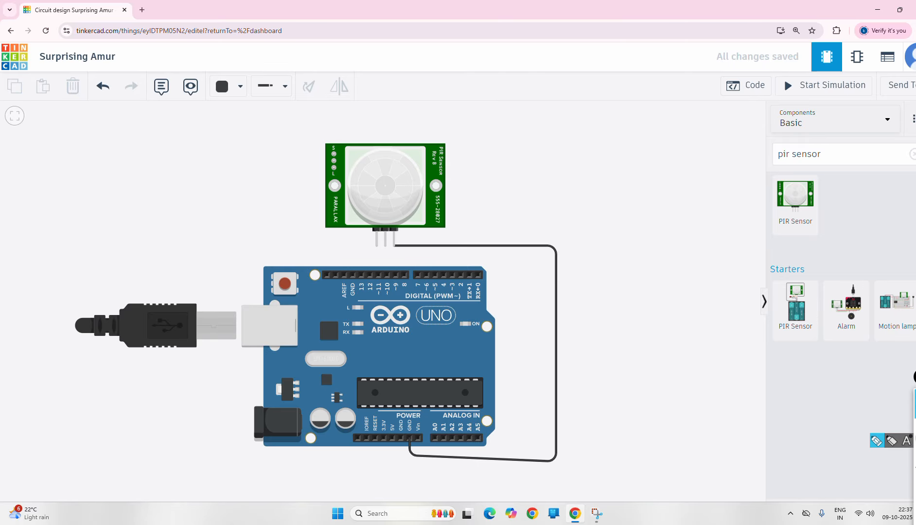
{"action": "left_click", "coordinate": [877, 442]}
{"action": "mouse_move", "coordinate": [395, 423]}
{"action": "left_mouse_down"}
{"action": "mouse_move", "coordinate": [395, 438]}
{"action": "mouse_move", "coordinate": [390, 425]}
{"action": "left_mouse_up"}
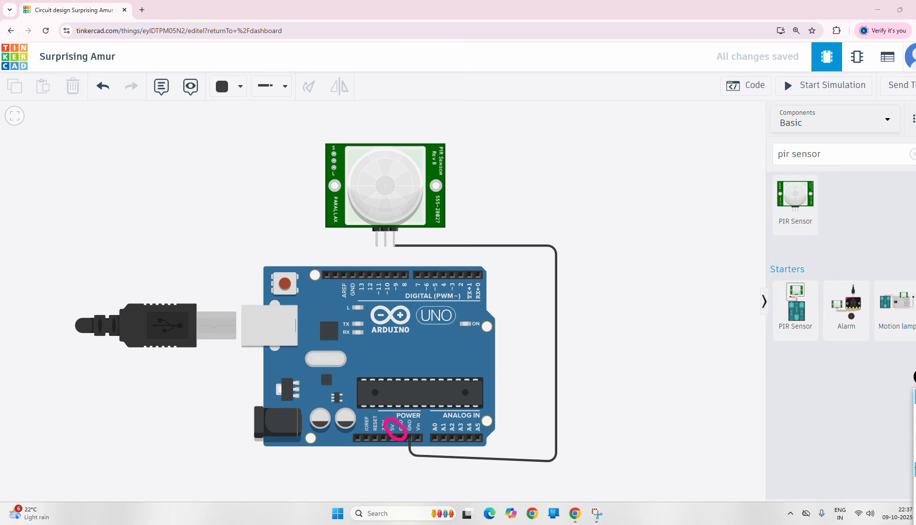
{"action": "left_click", "coordinate": [915, 469]}
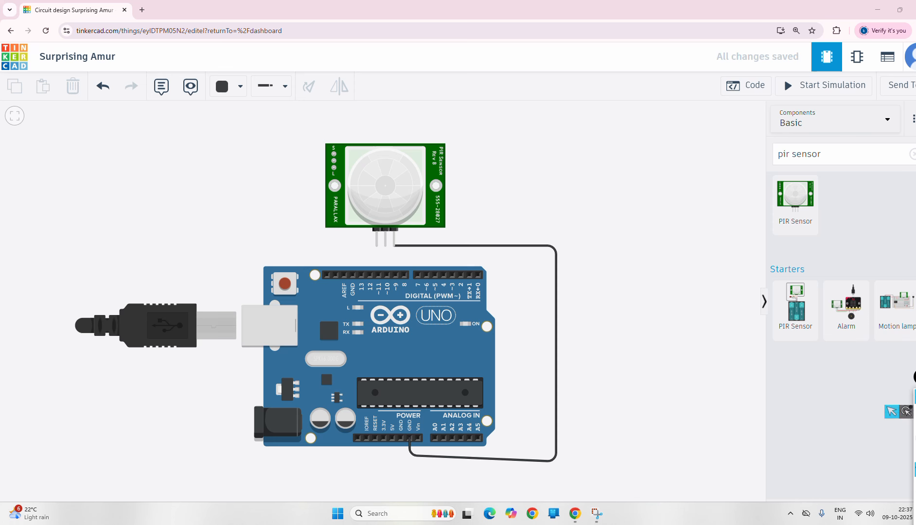
{"action": "left_click", "coordinate": [915, 412]}
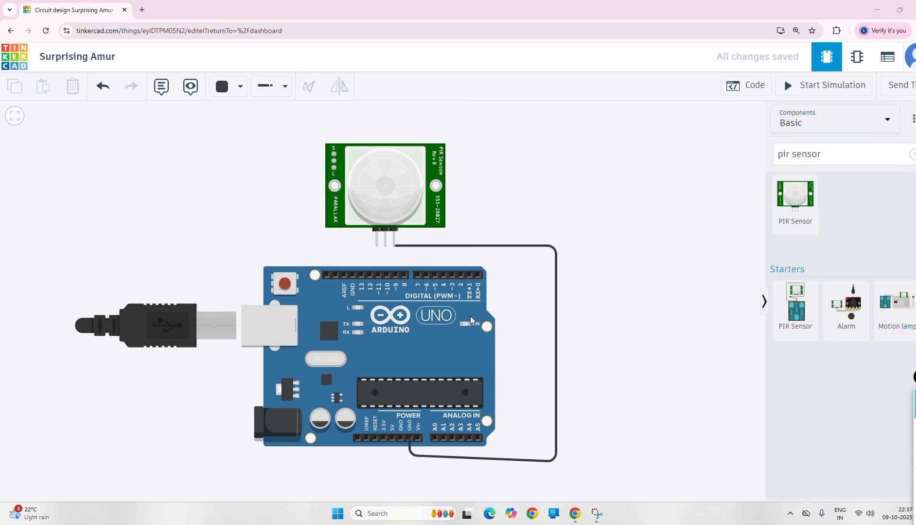
- Route a red wire from the PIR Power pin around the board to the 5V pin
{"action": "left_click", "coordinate": [386, 246]}
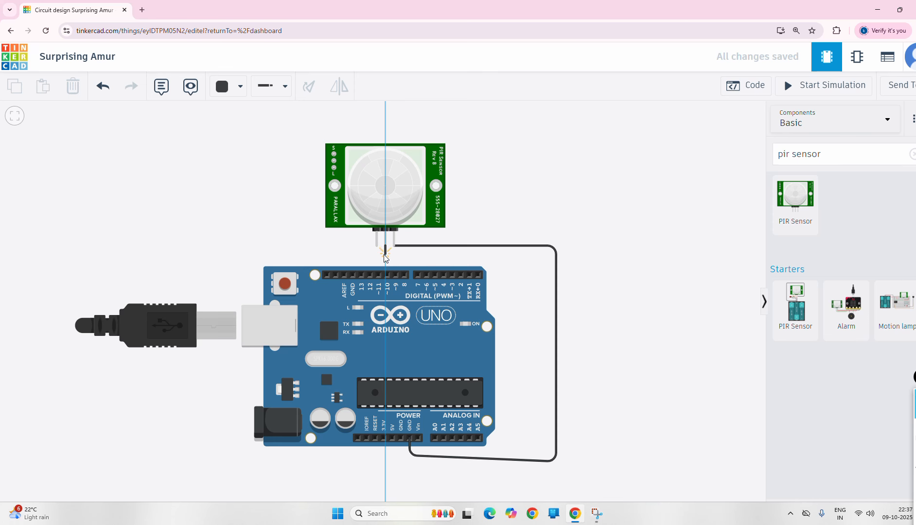
{"action": "left_click", "coordinate": [384, 254]}
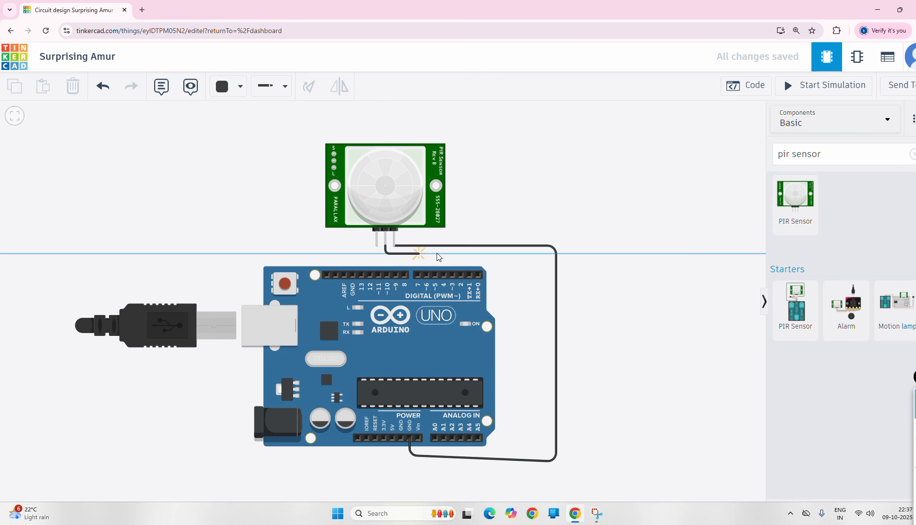
{"action": "left_click", "coordinate": [584, 255]}
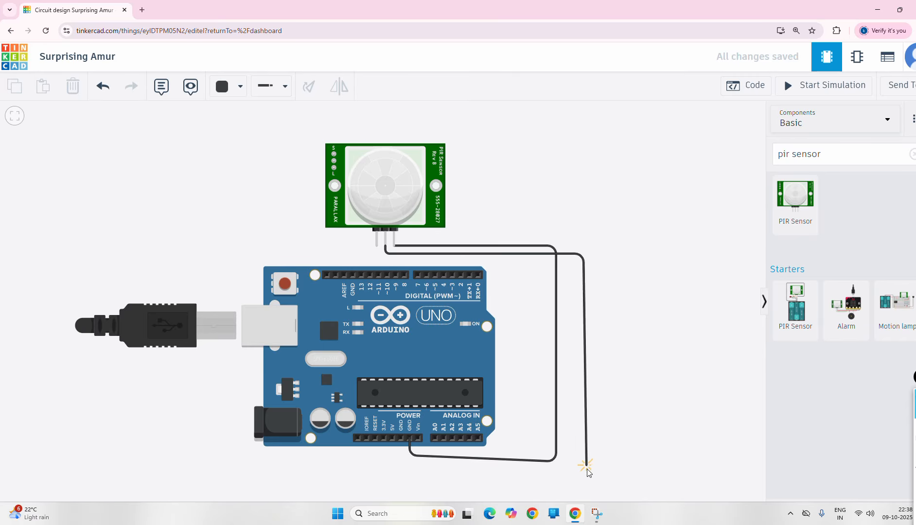
{"action": "left_click", "coordinate": [586, 470]}
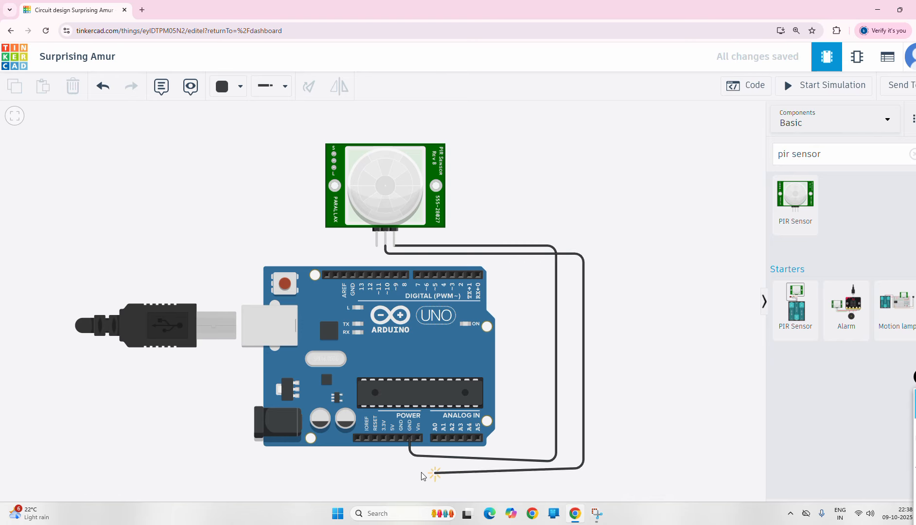
{"action": "left_click", "coordinate": [393, 469]}
{"action": "left_click", "coordinate": [392, 438]}
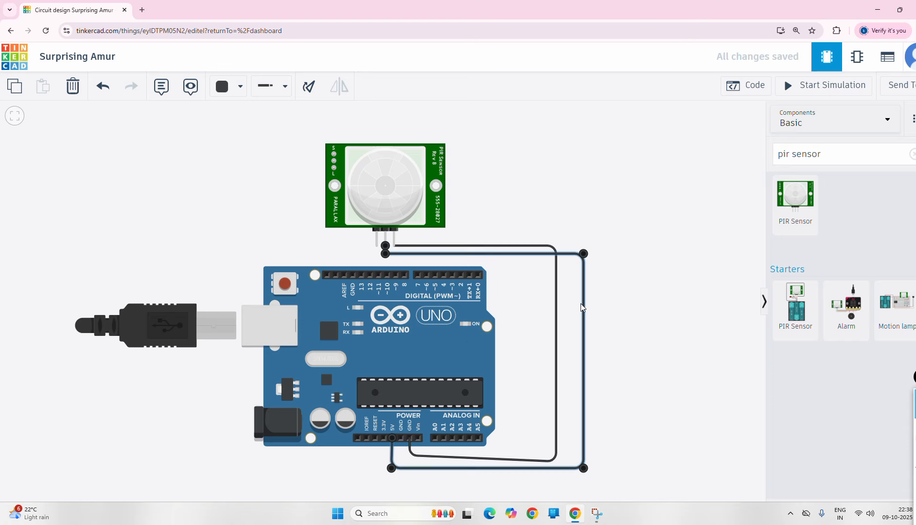
{"action": "left_click", "coordinate": [239, 91]}
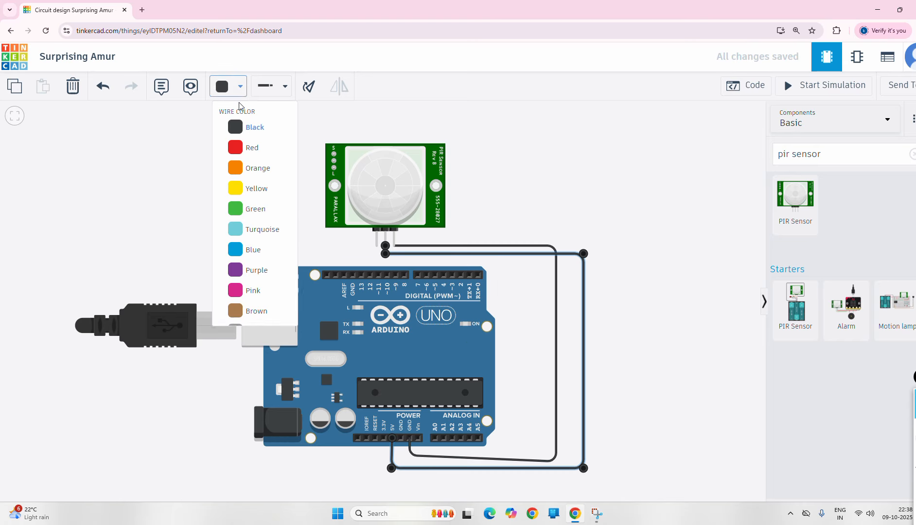
{"action": "left_click", "coordinate": [253, 147]}
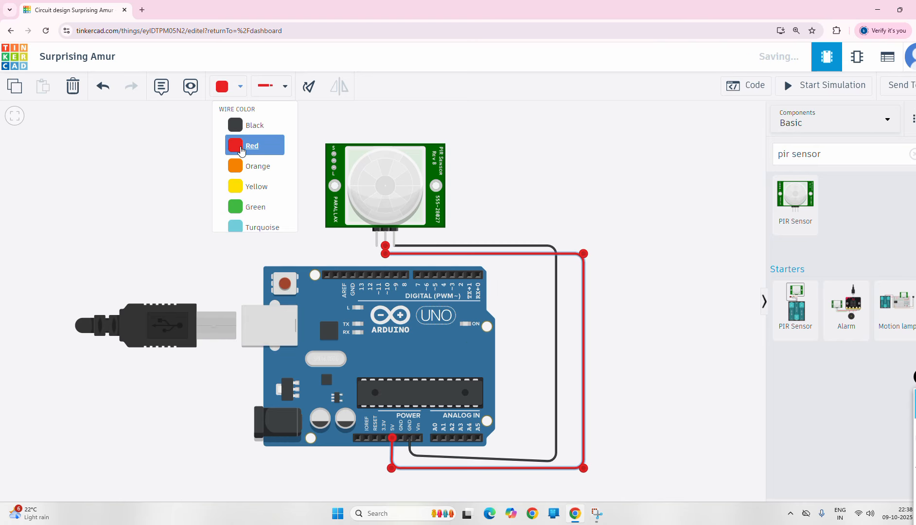
{"action": "left_click", "coordinate": [596, 185]}
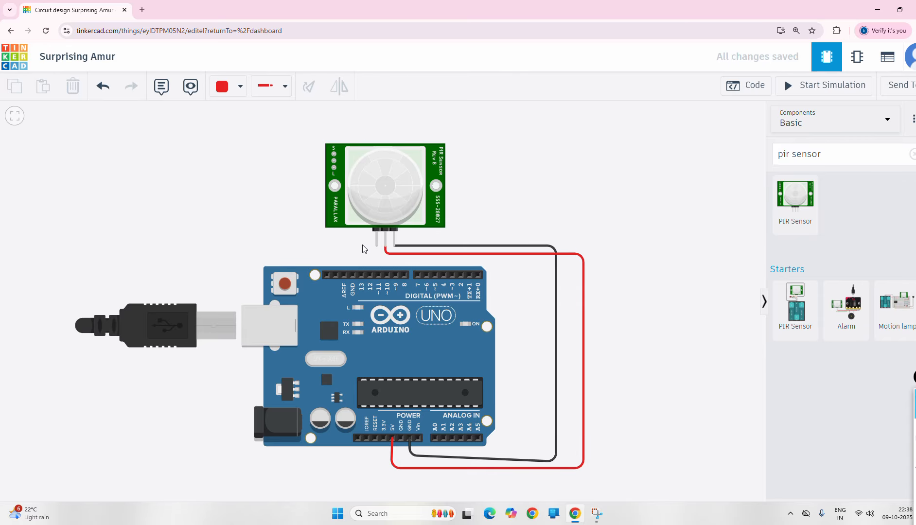
- Run a green wire from the PIR Signal pin to Arduino pin D10, then take a screen snip
{"action": "left_click", "coordinate": [239, 93]}
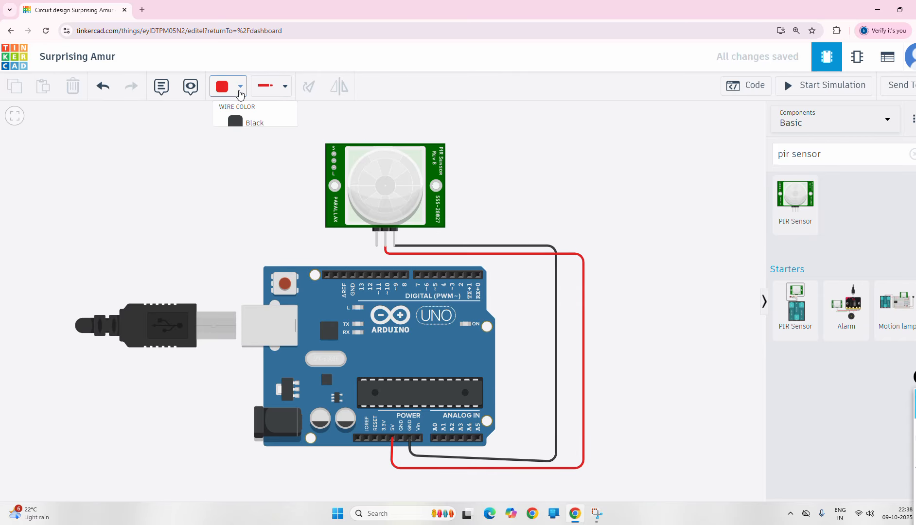
{"action": "left_click", "coordinate": [256, 204]}
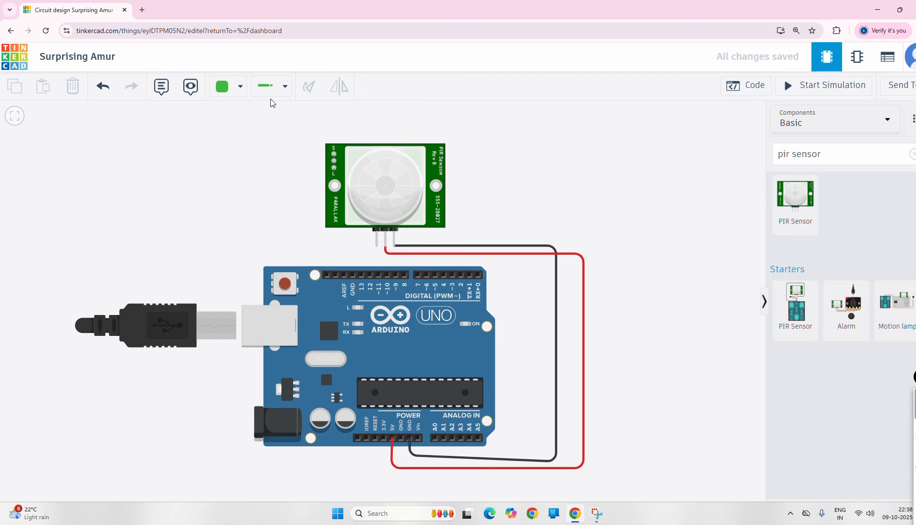
{"action": "left_click", "coordinate": [376, 246]}
{"action": "left_click", "coordinate": [389, 278]}
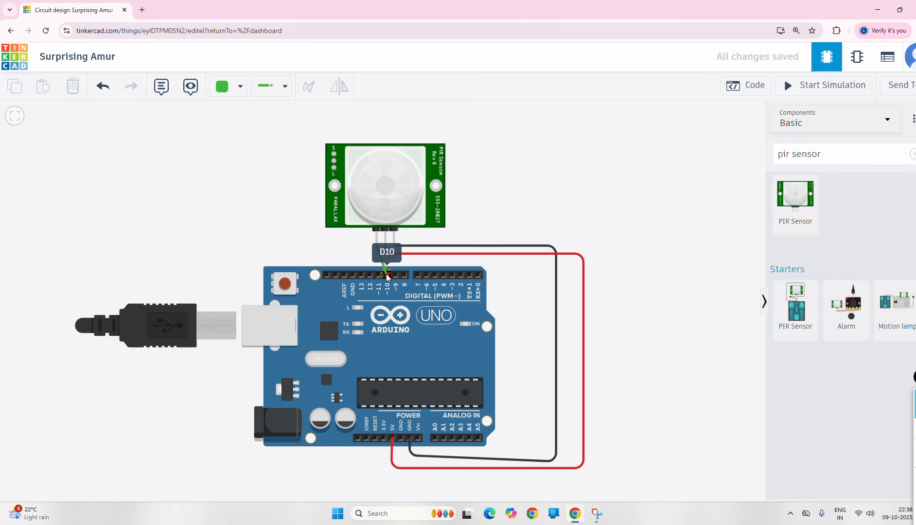
{"action": "left_click", "coordinate": [387, 276]}
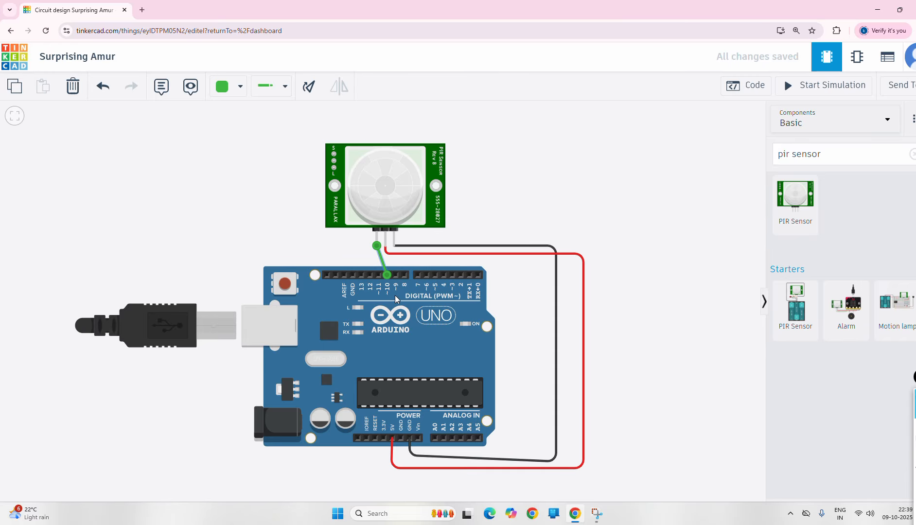
{"action": "left_click", "coordinate": [577, 221]}
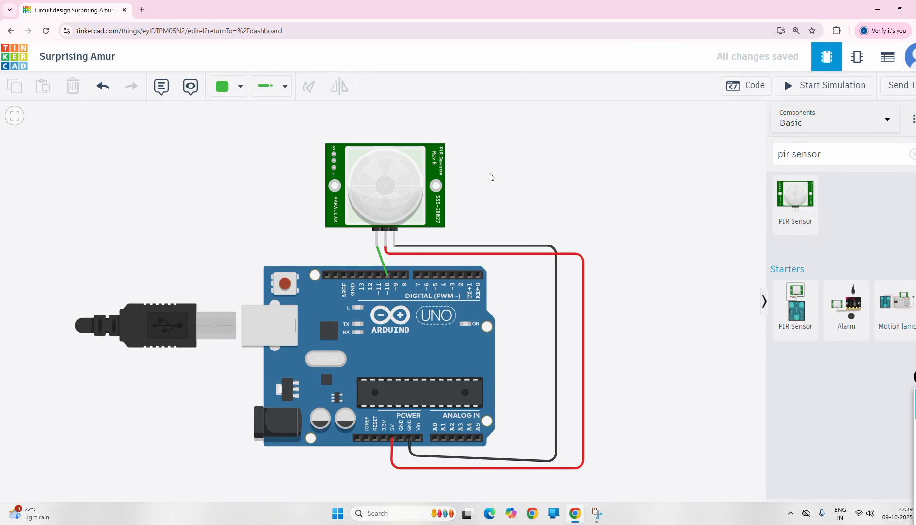
{"action": "key", "text": "super+shift+s"}
{"action": "mouse_move", "coordinate": [389, 279]}
{"action": "left_mouse_down"}
{"action": "mouse_move", "coordinate": [392, 295]}
{"action": "mouse_move", "coordinate": [392, 282]}
{"action": "left_mouse_up"}
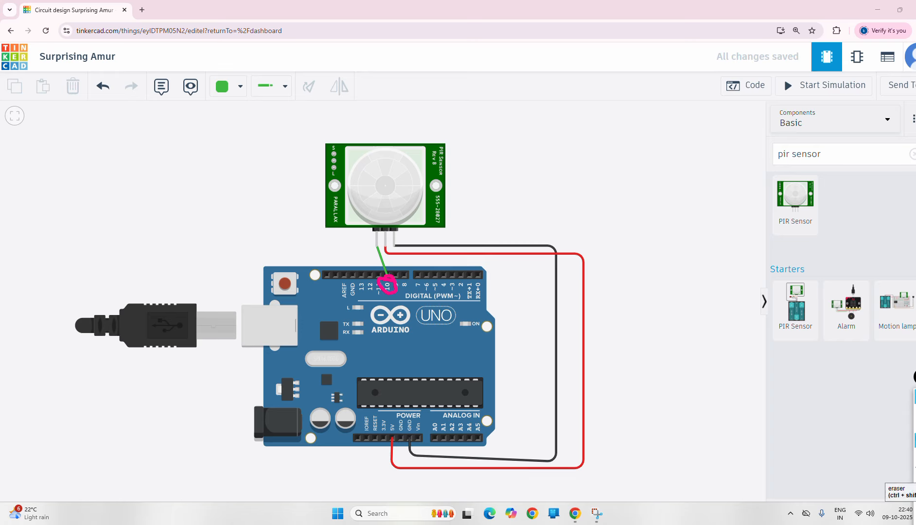
- Mark the Code button with the pen, then clear the drawing
{"action": "left_click", "coordinate": [915, 488]}
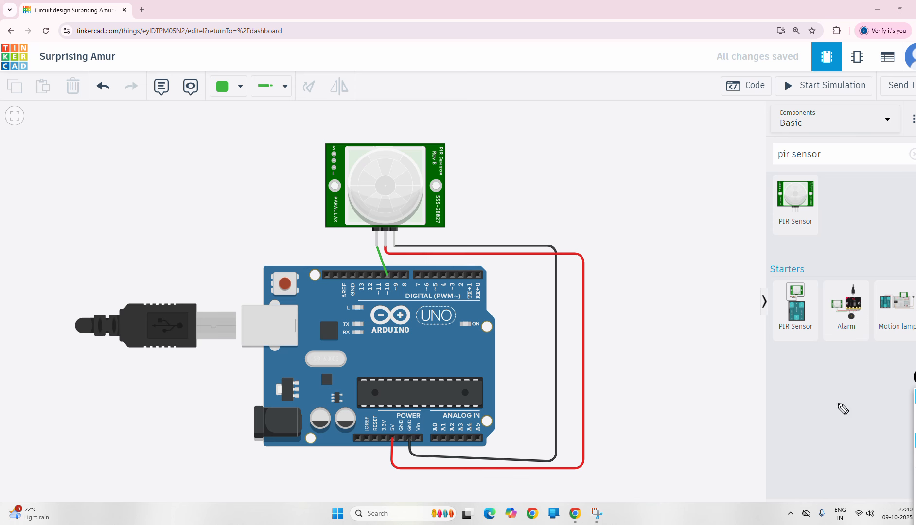
{"action": "left_click", "coordinate": [915, 412]}
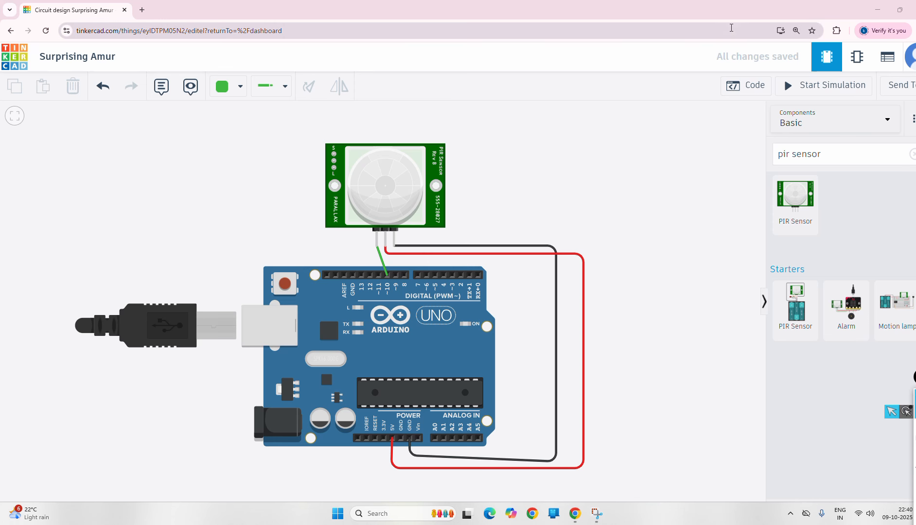
{"action": "left_click", "coordinate": [915, 440]}
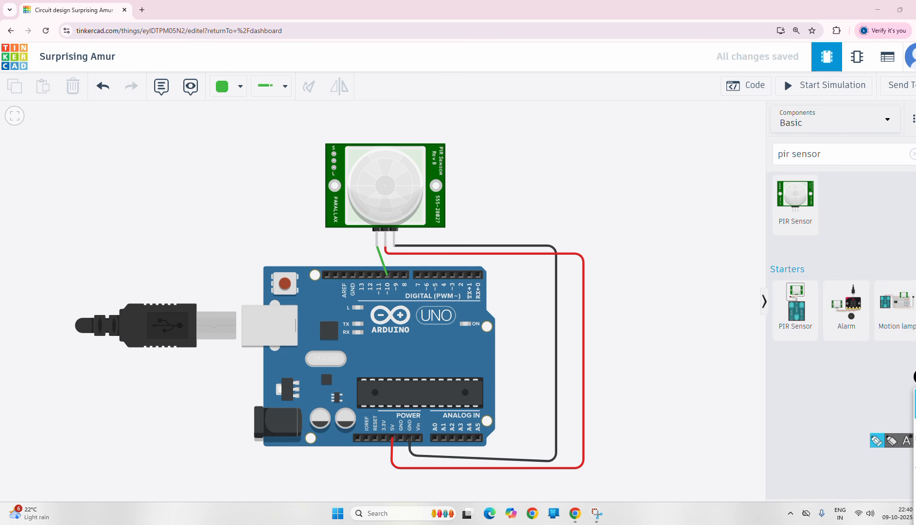
{"action": "mouse_move", "coordinate": [754, 75]}
{"action": "left_mouse_down"}
{"action": "mouse_move", "coordinate": [734, 72]}
{"action": "mouse_move", "coordinate": [745, 103]}
{"action": "mouse_move", "coordinate": [759, 75]}
{"action": "left_mouse_up"}
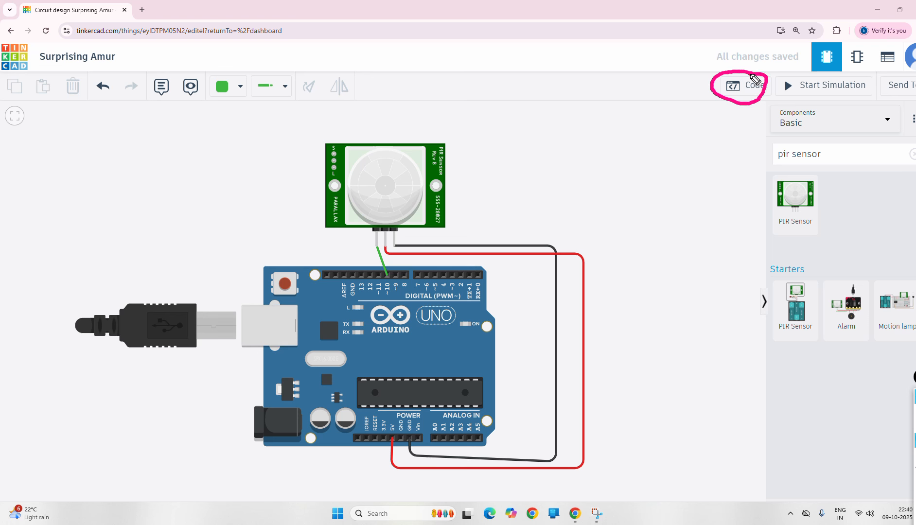
{"action": "left_click", "coordinate": [915, 412]}
{"action": "left_click", "coordinate": [915, 466]}
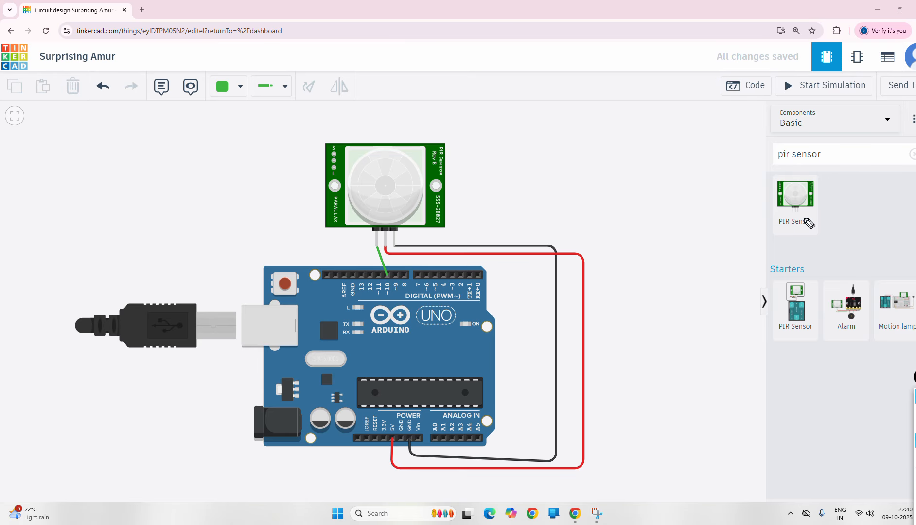
- Open the Code editor in Blocks mode and delete the default on start and forever blocks
{"action": "left_click", "coordinate": [755, 87]}
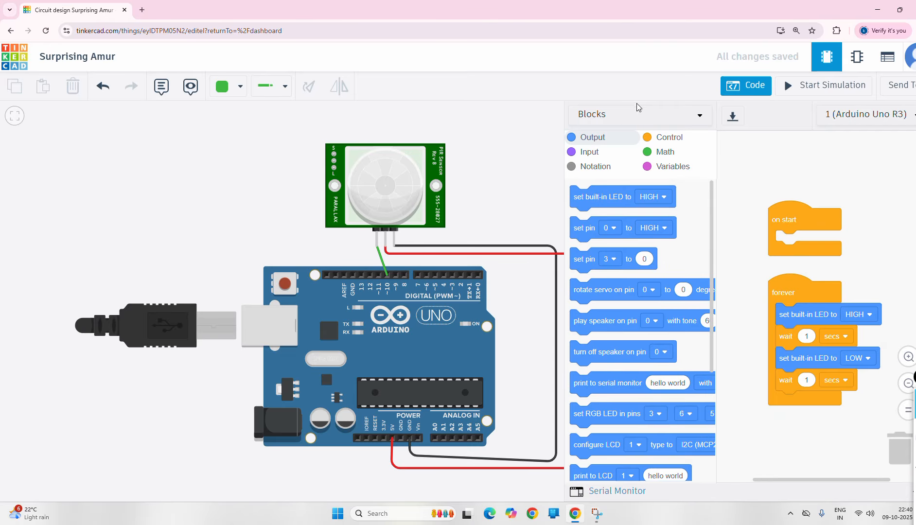
{"action": "left_click", "coordinate": [700, 117]}
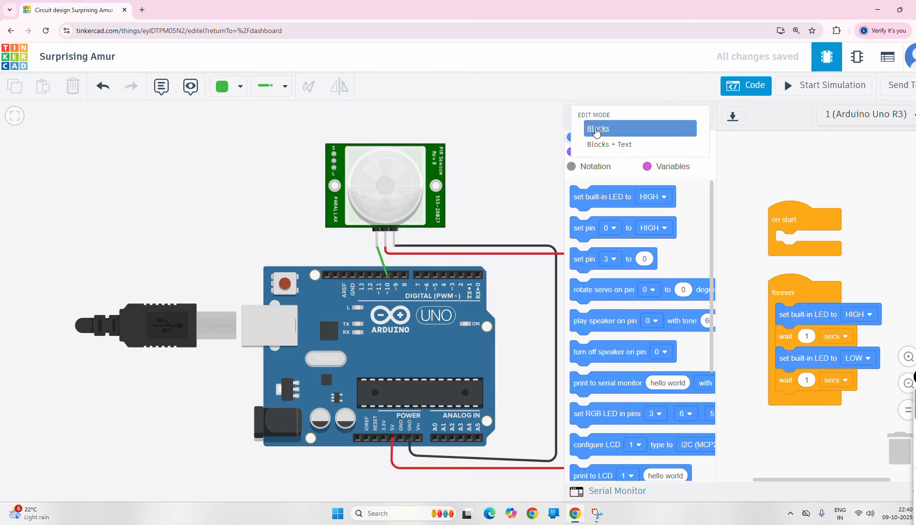
{"action": "left_click", "coordinate": [597, 130]}
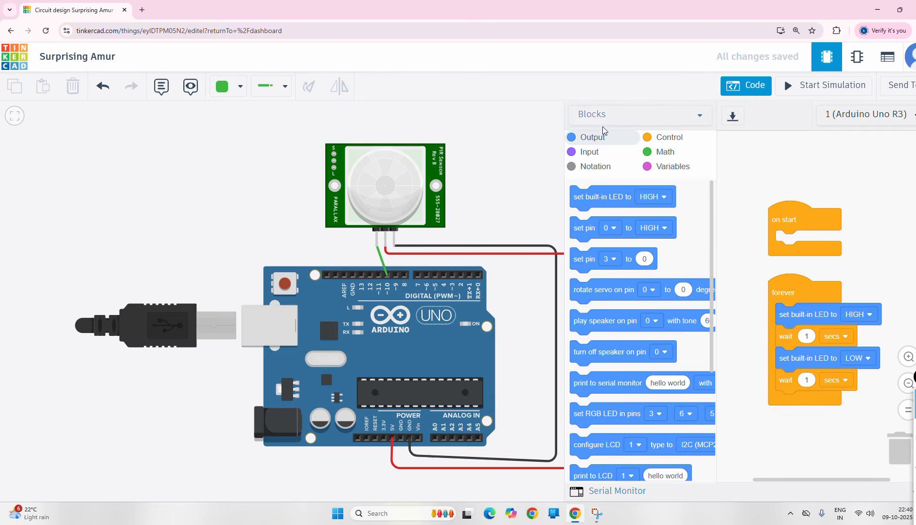
{"action": "left_click", "coordinate": [700, 119]}
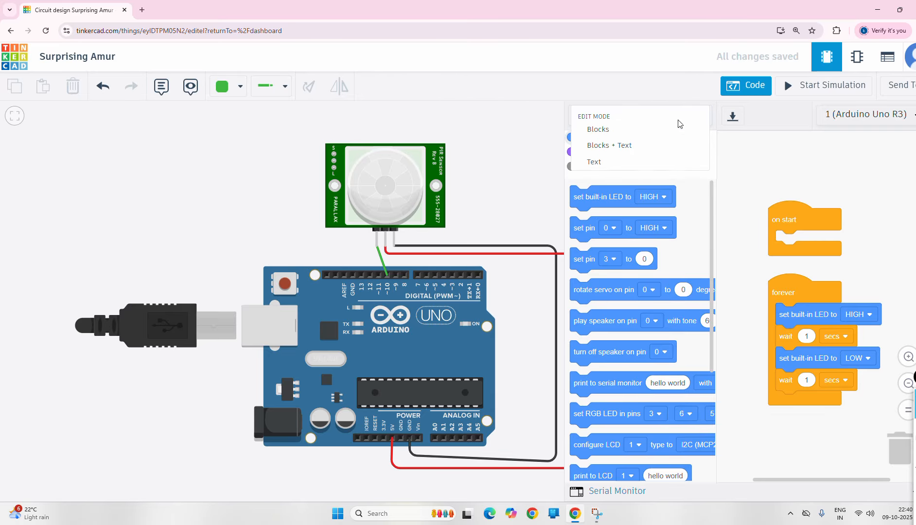
{"action": "left_click", "coordinate": [609, 139]}
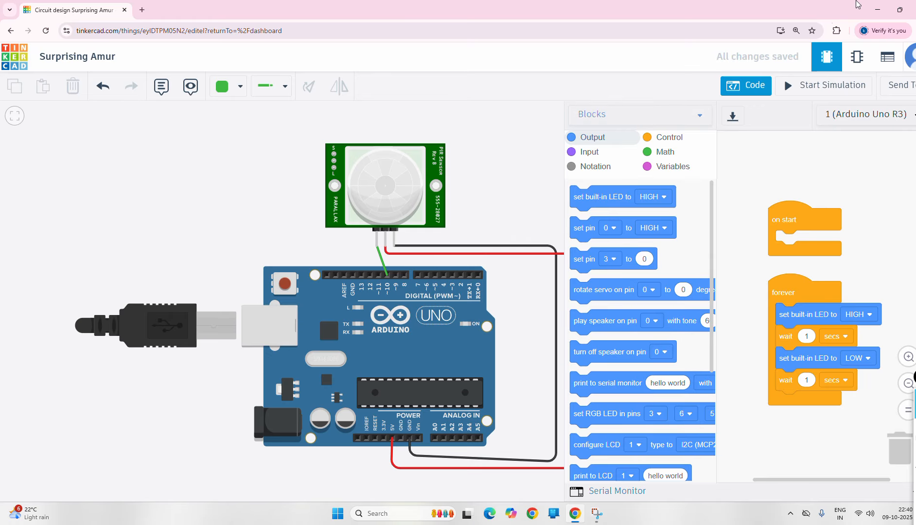
{"action": "left_click_drag", "start_coordinate": [790, 219], "coordinate": [630, 281]}
{"action": "left_click_drag", "start_coordinate": [804, 297], "coordinate": [619, 323]}
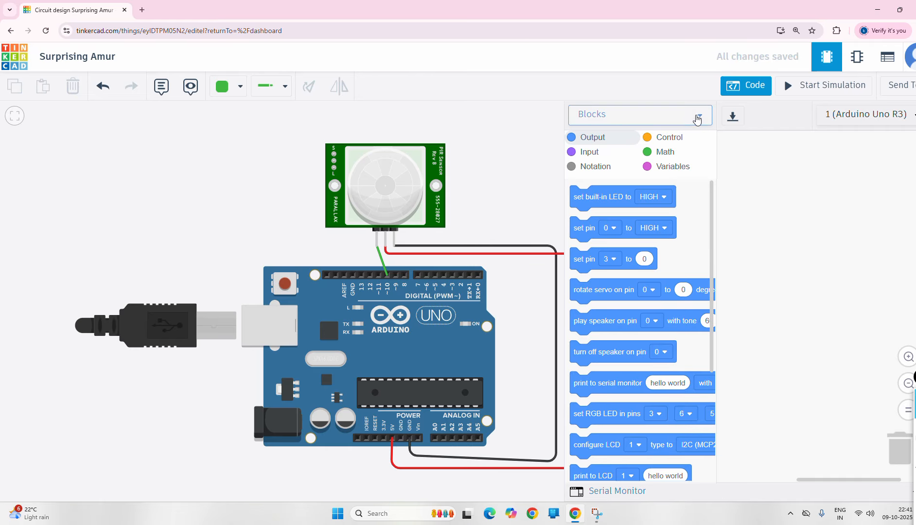
- Show the Variables category and choose Create variable..
{"action": "left_click", "coordinate": [671, 169]}
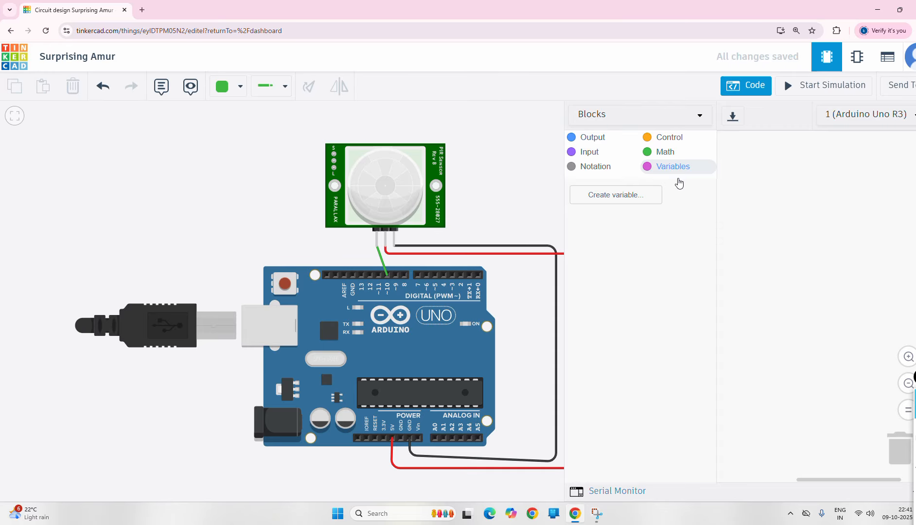
{"action": "mouse_move", "coordinate": [659, 188]}
{"action": "left_mouse_down"}
{"action": "mouse_move", "coordinate": [643, 179]}
{"action": "mouse_move", "coordinate": [586, 208]}
{"action": "mouse_move", "coordinate": [654, 185]}
{"action": "left_mouse_up"}
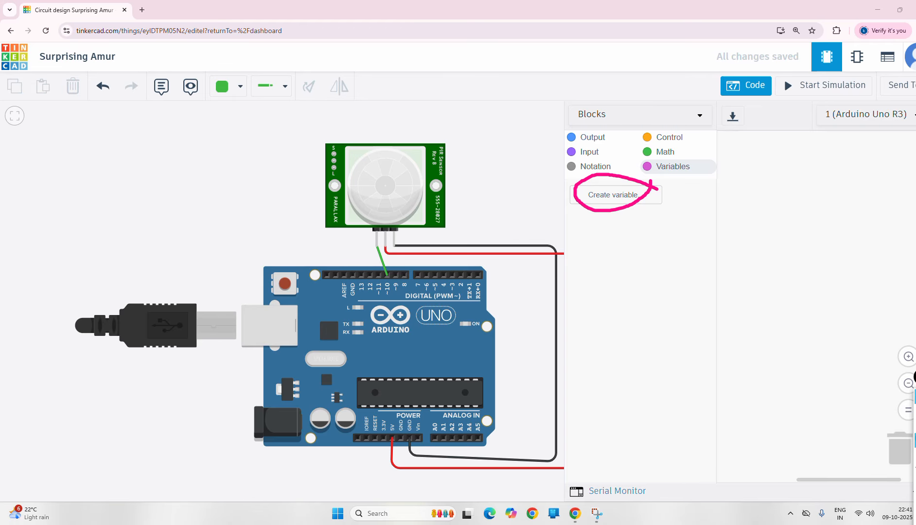
{"action": "left_click", "coordinate": [614, 198]}
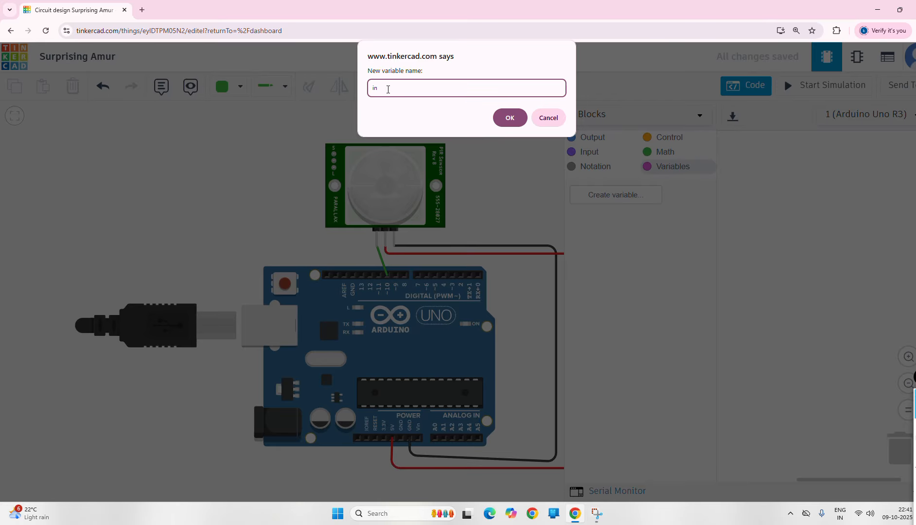
- Finish naming the variable 'input', confirm it, and mark its new blocks with the pen
{"action": "type", "text": "put"}
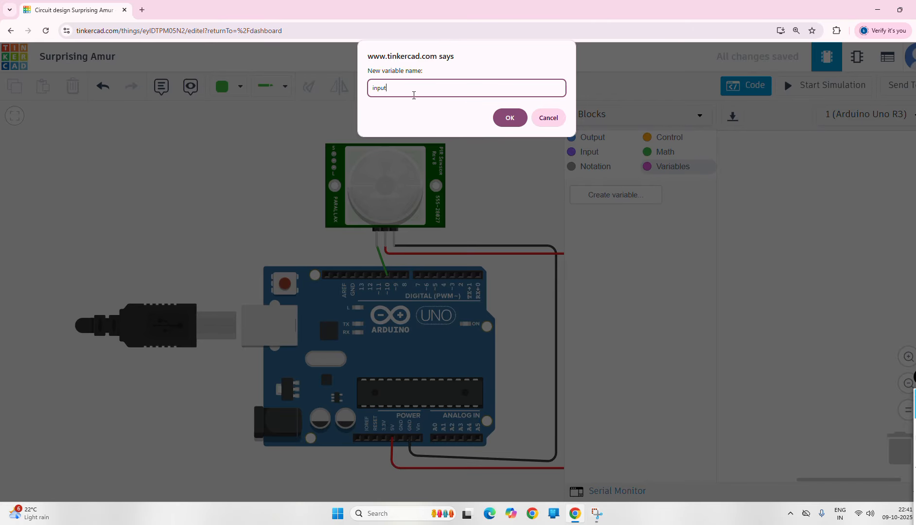
{"action": "left_click", "coordinate": [511, 119]}
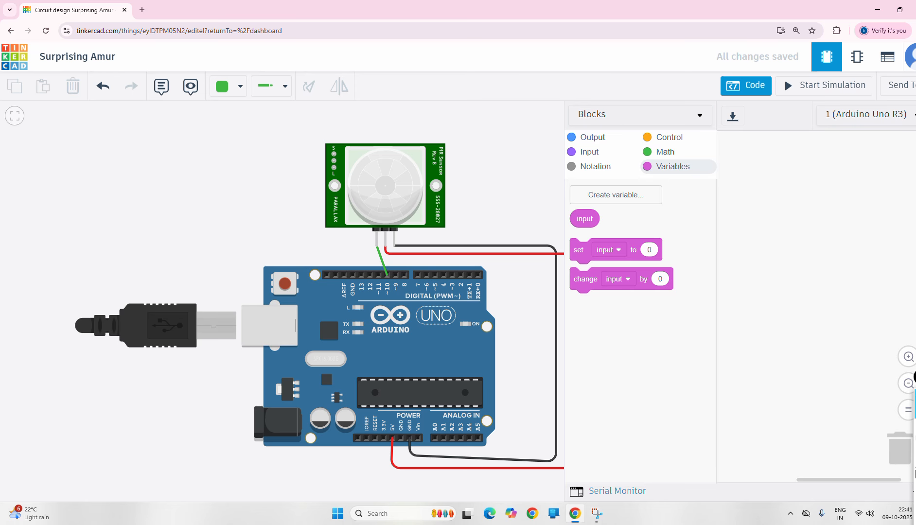
{"action": "left_click", "coordinate": [915, 440]}
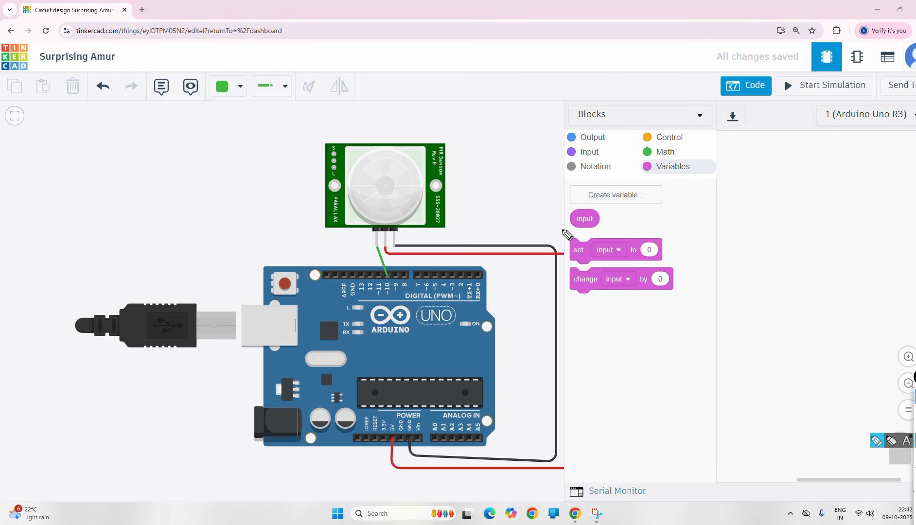
{"action": "left_click_drag", "start_coordinate": [562, 229], "coordinate": [602, 226]}
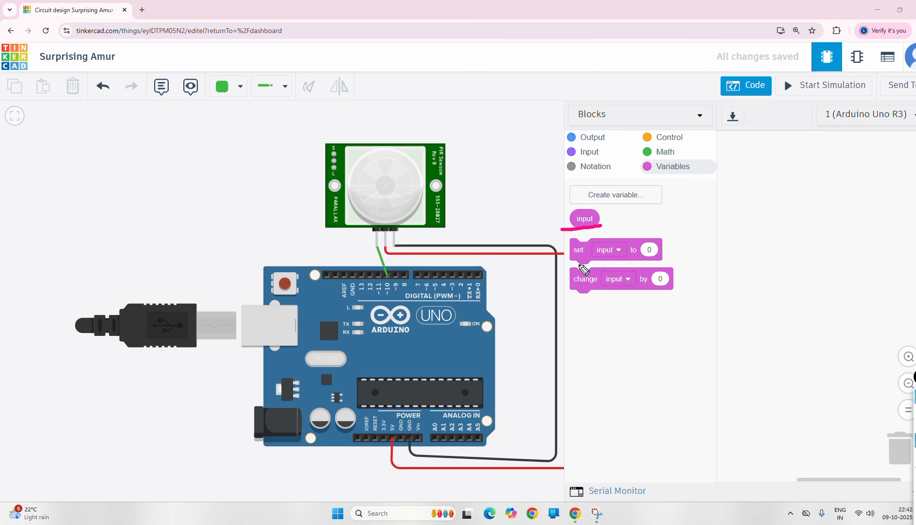
{"action": "mouse_move", "coordinate": [570, 263]}
{"action": "left_mouse_down"}
{"action": "mouse_move", "coordinate": [586, 261]}
{"action": "mouse_move", "coordinate": [597, 287]}
{"action": "mouse_move", "coordinate": [613, 288]}
{"action": "left_mouse_up"}
- Clear the pen notes, add a 'set input to 0' block, and show the Input blocks
{"action": "left_click", "coordinate": [915, 470]}
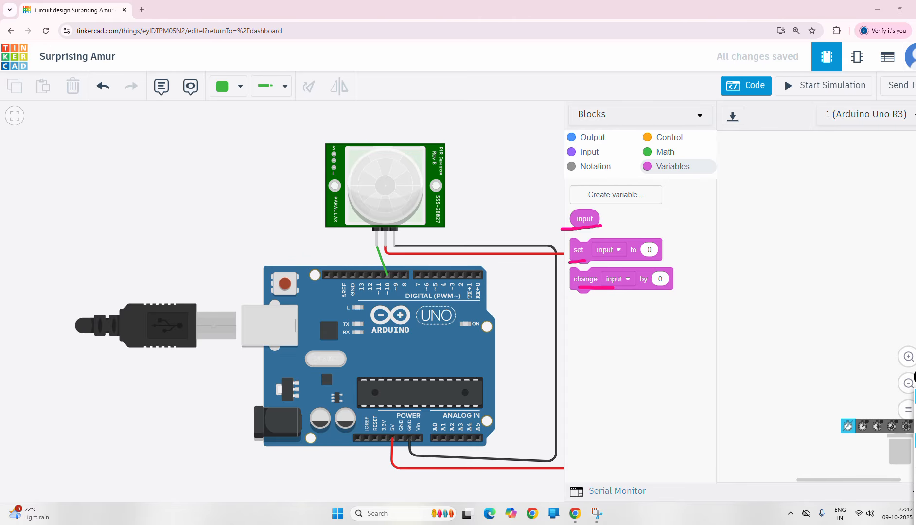
{"action": "left_click", "coordinate": [915, 499]}
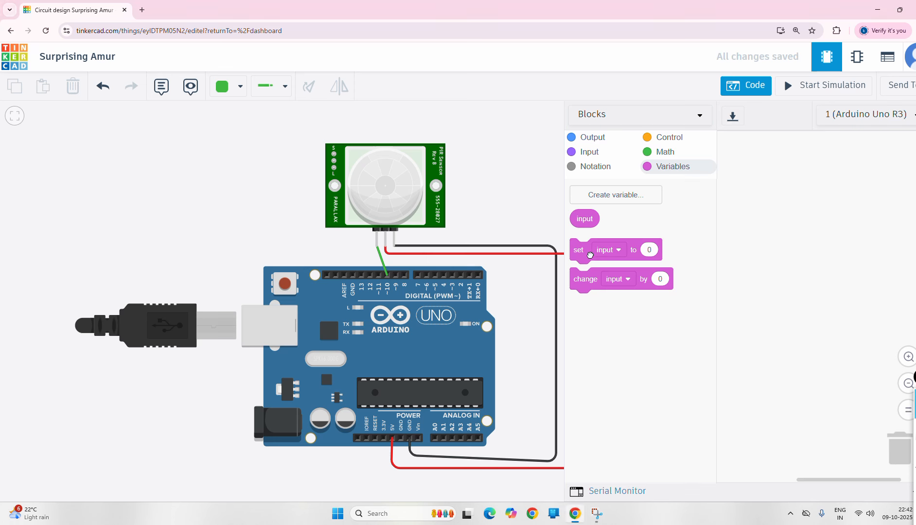
{"action": "left_click_drag", "start_coordinate": [589, 252], "coordinate": [778, 197]}
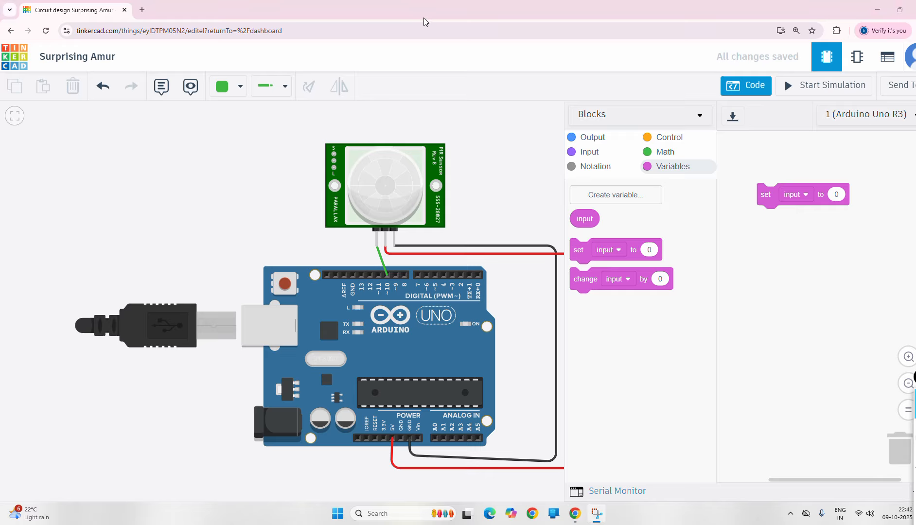
{"action": "left_click", "coordinate": [590, 152]}
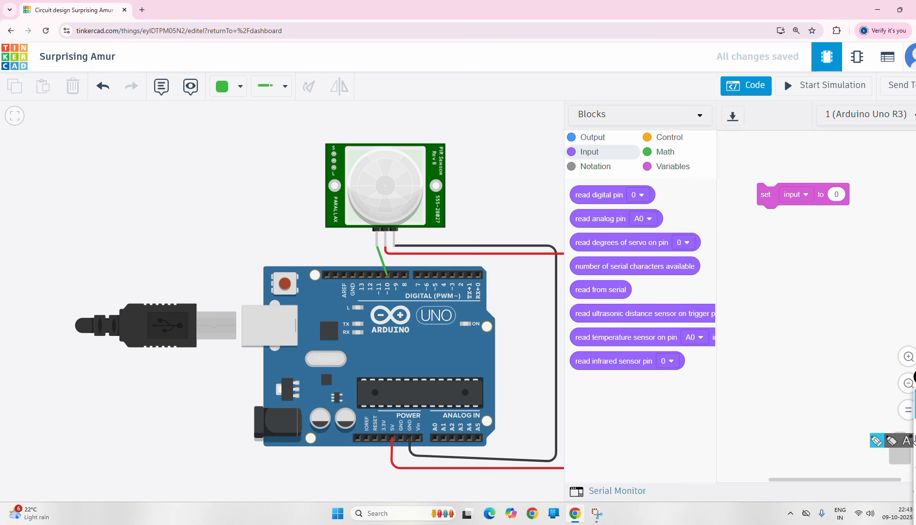
- Plug a 'read digital pin' block into the value slot of the set input block
{"action": "left_click", "coordinate": [915, 441]}
{"action": "left_click_drag", "start_coordinate": [579, 198], "coordinate": [608, 192]}
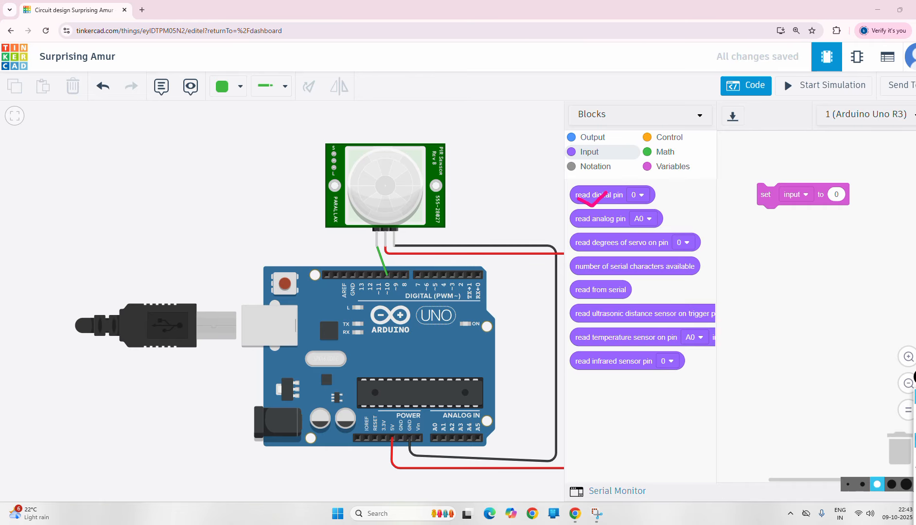
{"action": "left_click", "coordinate": [914, 467]}
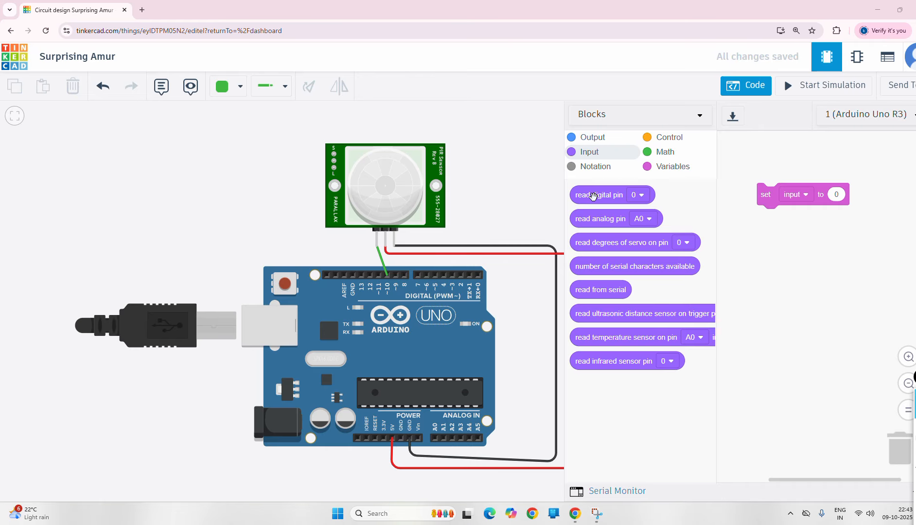
{"action": "left_click_drag", "start_coordinate": [591, 196], "coordinate": [853, 195]}
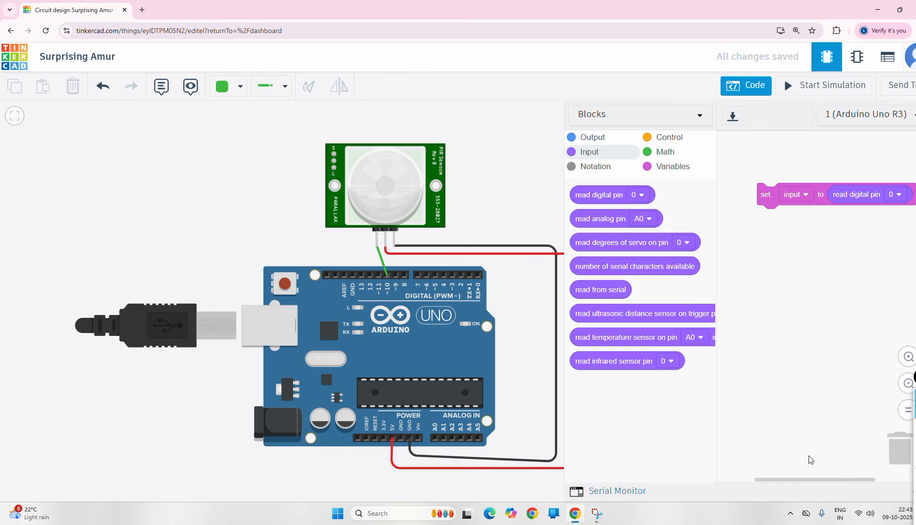
{"action": "left_click", "coordinate": [914, 440]}
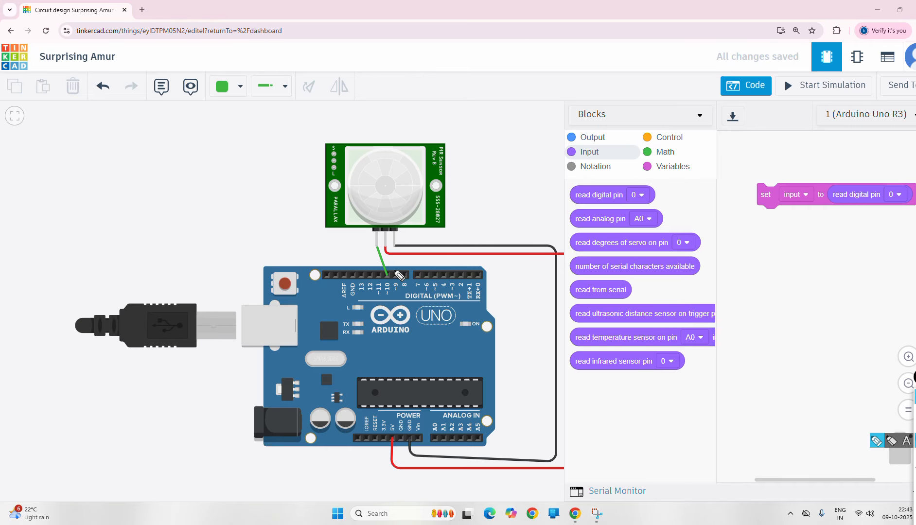
{"action": "mouse_move", "coordinate": [396, 270]}
{"action": "left_mouse_down"}
{"action": "mouse_move", "coordinate": [372, 283]}
{"action": "mouse_move", "coordinate": [405, 294]}
{"action": "mouse_move", "coordinate": [389, 277]}
{"action": "left_mouse_up"}
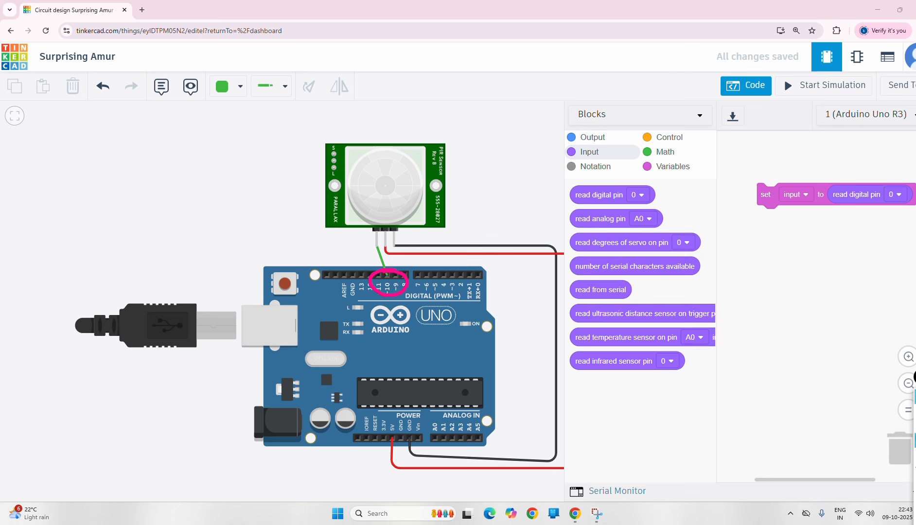
{"action": "left_click", "coordinate": [915, 495]}
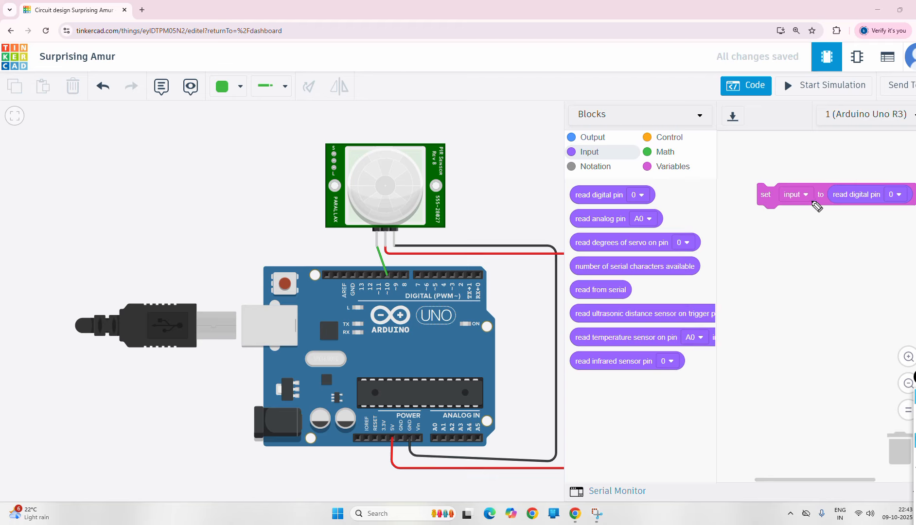
{"action": "mouse_move", "coordinate": [390, 280]}
{"action": "left_mouse_down"}
{"action": "mouse_move", "coordinate": [377, 297]}
{"action": "mouse_move", "coordinate": [395, 275]}
{"action": "left_mouse_up"}
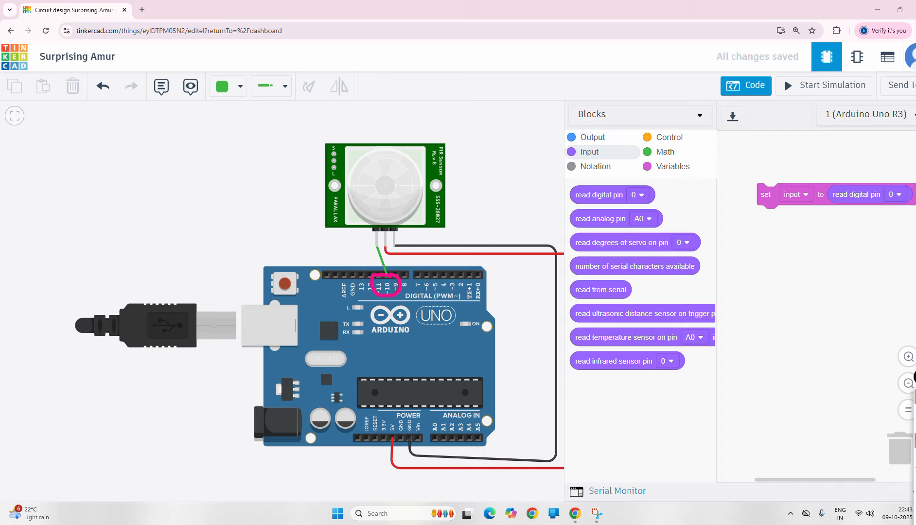
- Change the read pin from 0 to 10 so it reads the PIR sensor
{"action": "left_click", "coordinate": [915, 412]}
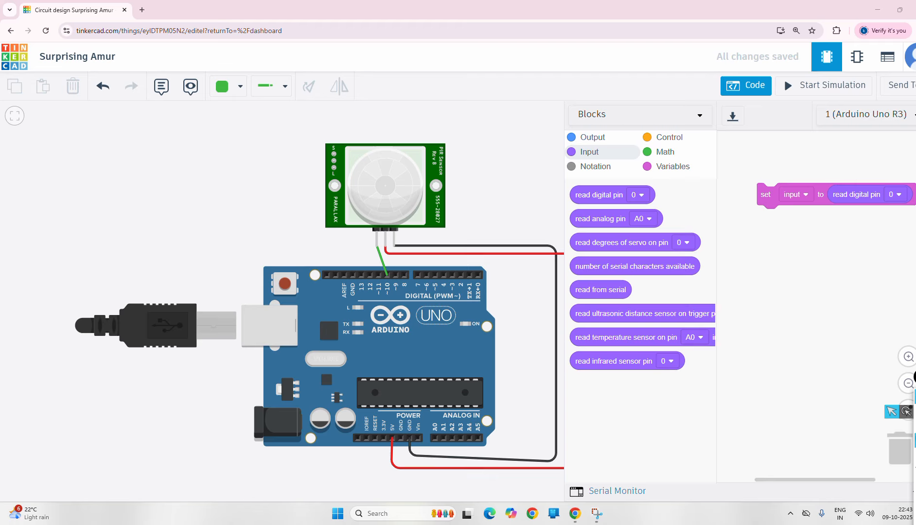
{"action": "left_click", "coordinate": [915, 412]}
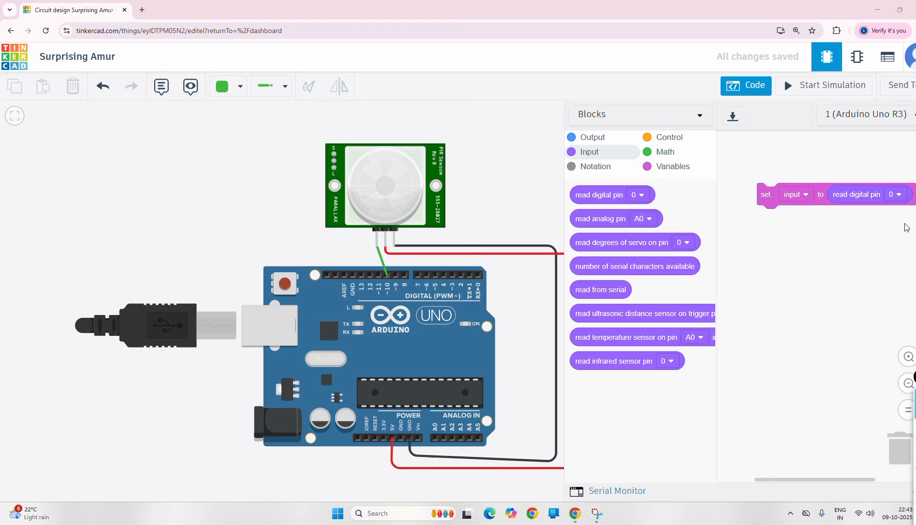
{"action": "left_click", "coordinate": [899, 197]}
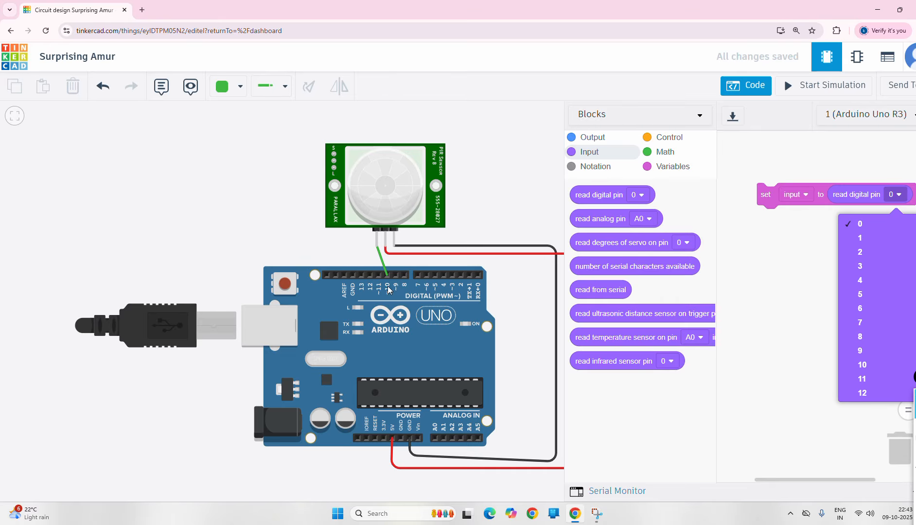
{"action": "left_click", "coordinate": [862, 365]}
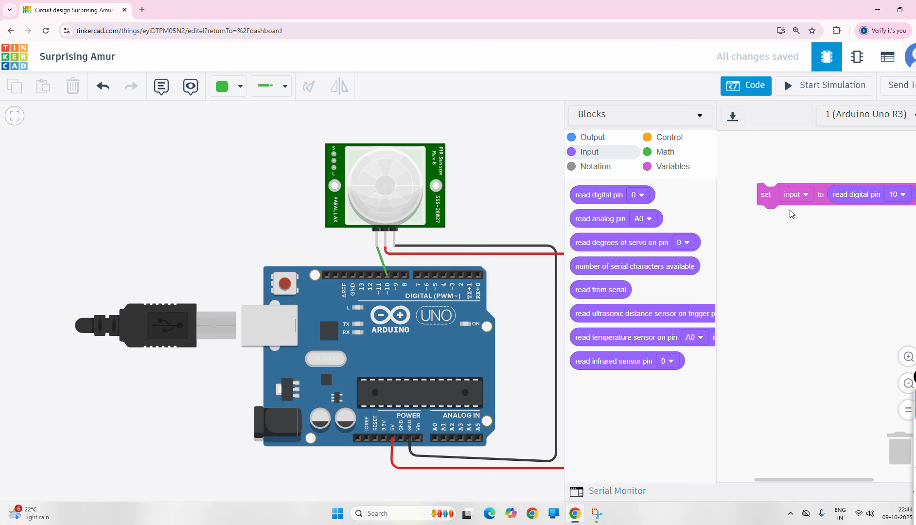
{"action": "left_click", "coordinate": [593, 138]}
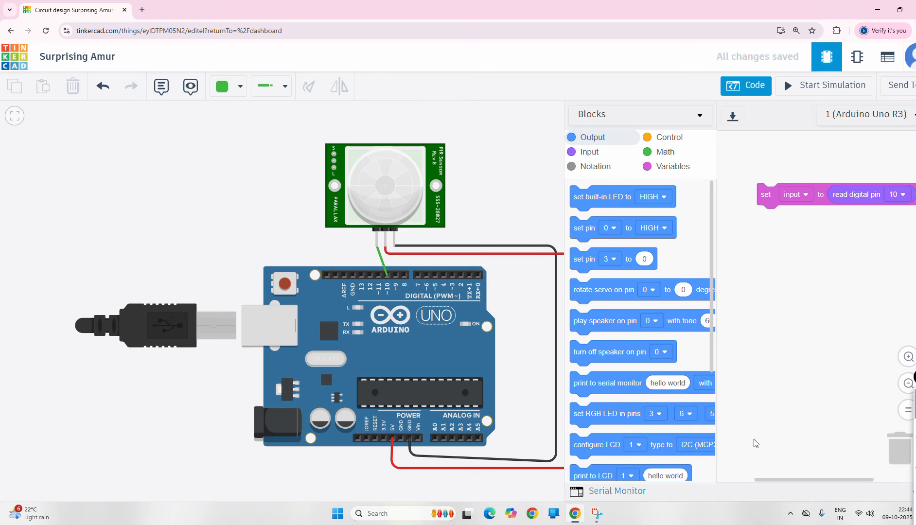
- Attach a 'print to serial monitor hello world' block beneath the set input block
{"action": "scroll", "coordinate": [648, 388], "scroll_direction": "down", "scroll_amount": 2}
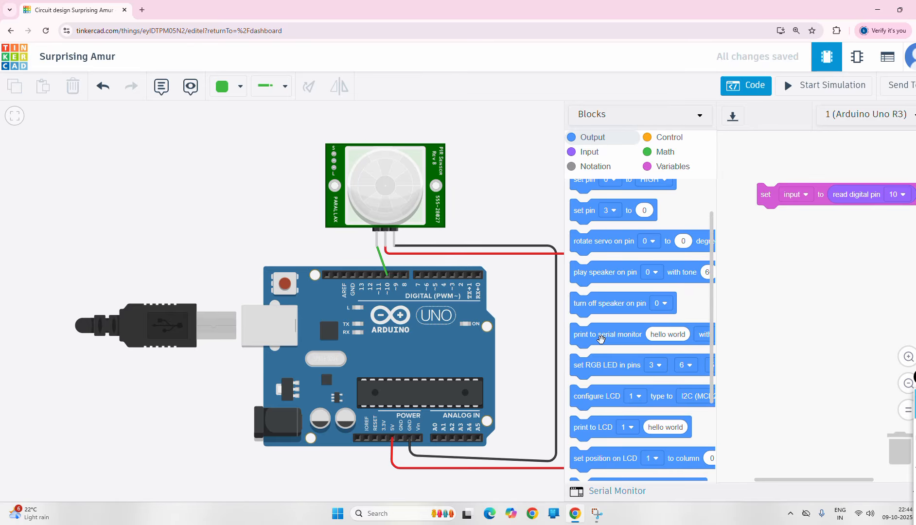
{"action": "left_click_drag", "start_coordinate": [603, 336], "coordinate": [741, 196]}
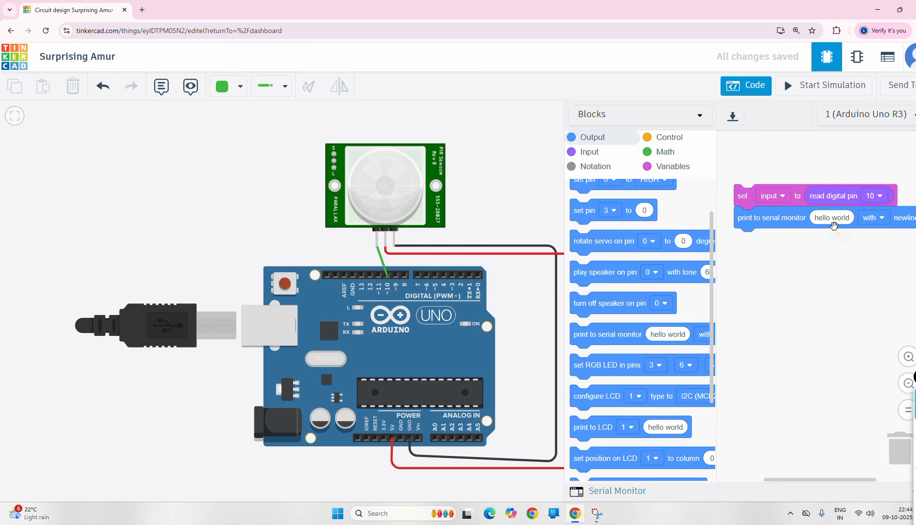
{"action": "left_click", "coordinate": [667, 172]}
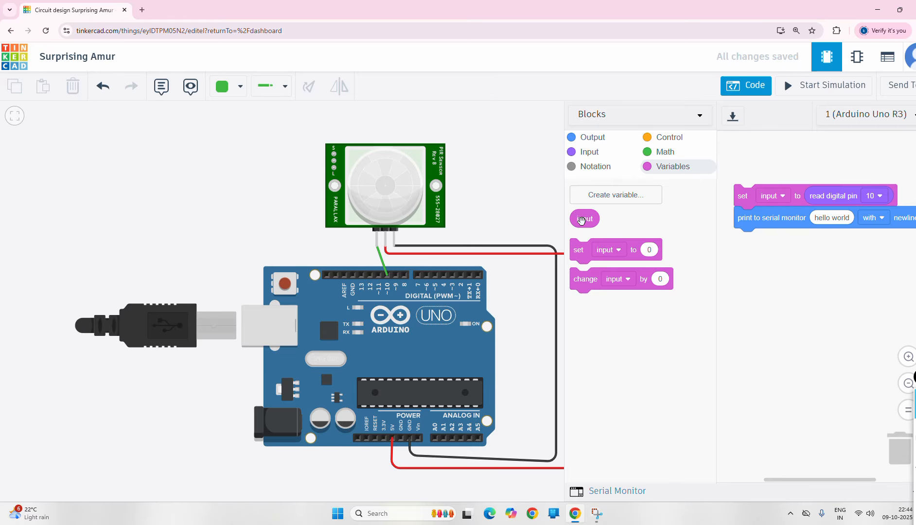
- Replace 'hello world' in the print block with the input variable
{"action": "left_click_drag", "start_coordinate": [581, 221], "coordinate": [826, 222]}
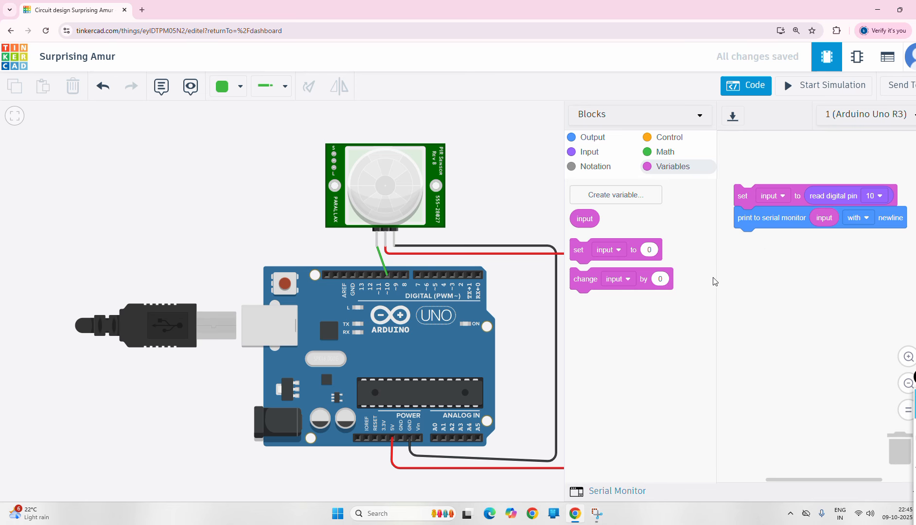
{"action": "scroll", "coordinate": [724, 290], "scroll_direction": "down", "scroll_amount": 1}
{"action": "scroll", "coordinate": [740, 304], "scroll_direction": "up", "scroll_amount": 2}
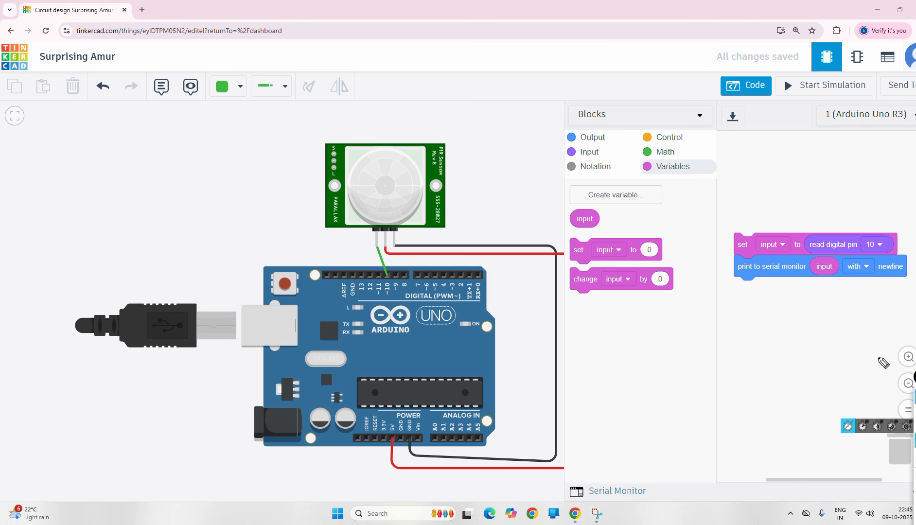
{"action": "mouse_move", "coordinate": [738, 297]}
{"action": "left_mouse_down"}
{"action": "mouse_move", "coordinate": [907, 288]}
{"action": "mouse_move", "coordinate": [883, 232]}
{"action": "mouse_move", "coordinate": [754, 228]}
{"action": "mouse_move", "coordinate": [737, 296]}
{"action": "mouse_move", "coordinate": [753, 292]}
{"action": "left_mouse_up"}
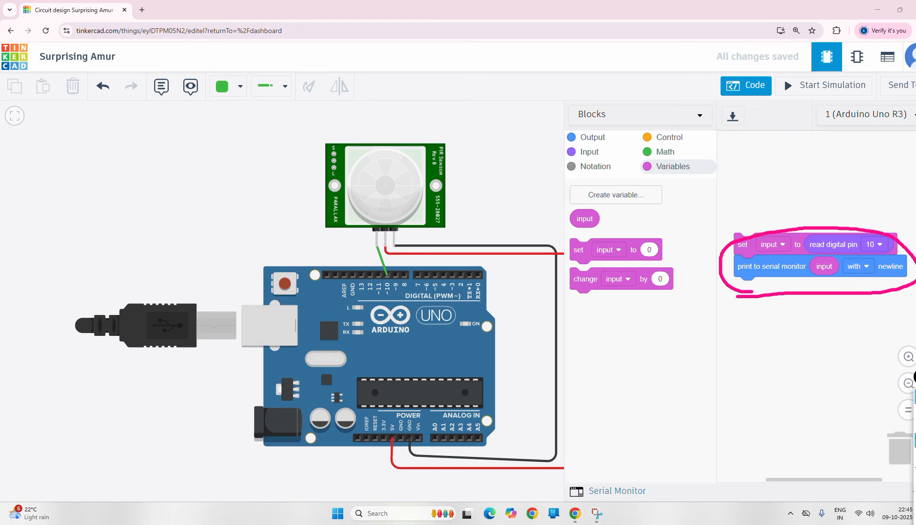
{"action": "left_click", "coordinate": [915, 473]}
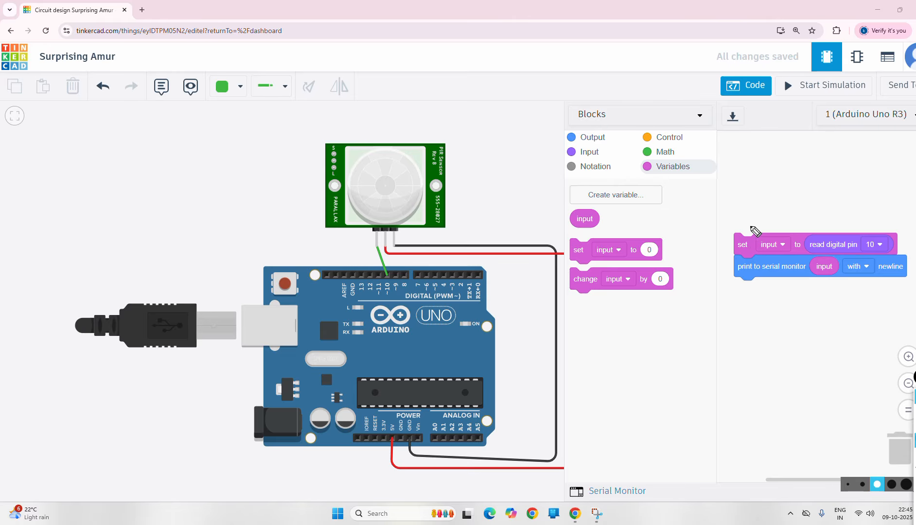
{"action": "left_click_drag", "start_coordinate": [757, 242], "coordinate": [786, 221]}
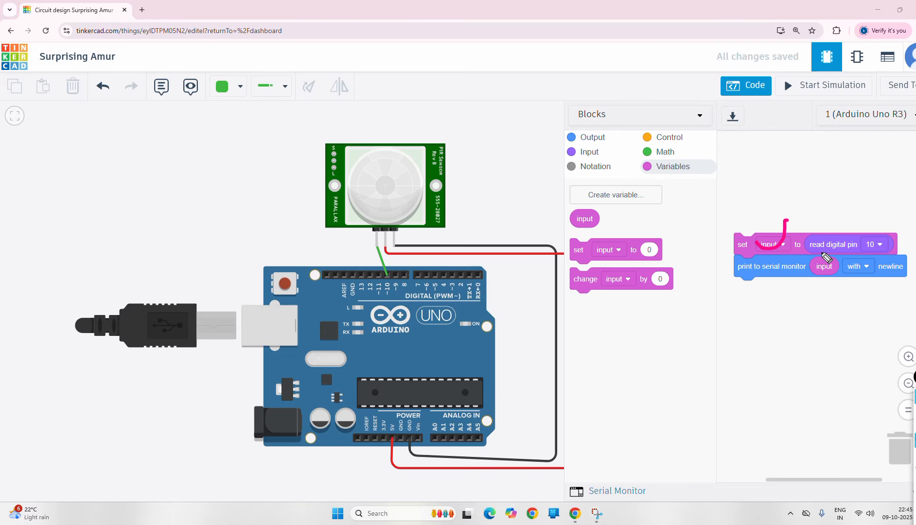
{"action": "left_click_drag", "start_coordinate": [810, 252], "coordinate": [856, 251]}
{"action": "left_click", "coordinate": [873, 246]}
{"action": "mouse_move", "coordinate": [395, 271]}
{"action": "left_mouse_down"}
{"action": "mouse_move", "coordinate": [374, 270]}
{"action": "mouse_move", "coordinate": [387, 285]}
{"action": "mouse_move", "coordinate": [401, 270]}
{"action": "mouse_move", "coordinate": [403, 279]}
{"action": "mouse_move", "coordinate": [591, 291]}
{"action": "mouse_move", "coordinate": [829, 275]}
{"action": "mouse_move", "coordinate": [873, 236]}
{"action": "mouse_move", "coordinate": [862, 254]}
{"action": "left_mouse_up"}
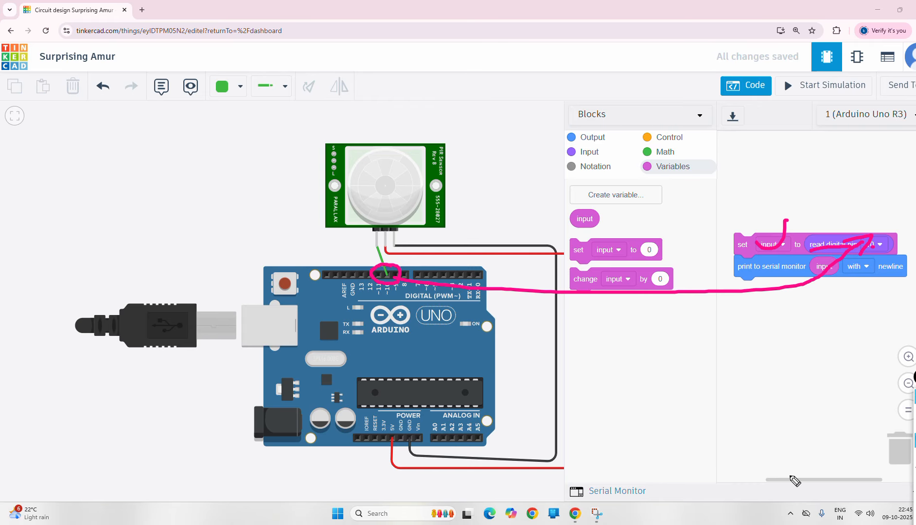
{"action": "mouse_move", "coordinate": [805, 478]}
{"action": "left_mouse_down"}
{"action": "mouse_move", "coordinate": [791, 448]}
{"action": "mouse_move", "coordinate": [805, 460]}
{"action": "left_mouse_up"}
{"action": "mouse_move", "coordinate": [843, 207]}
{"action": "left_mouse_down"}
{"action": "mouse_move", "coordinate": [843, 233]}
{"action": "mouse_move", "coordinate": [849, 224]}
{"action": "left_mouse_up"}
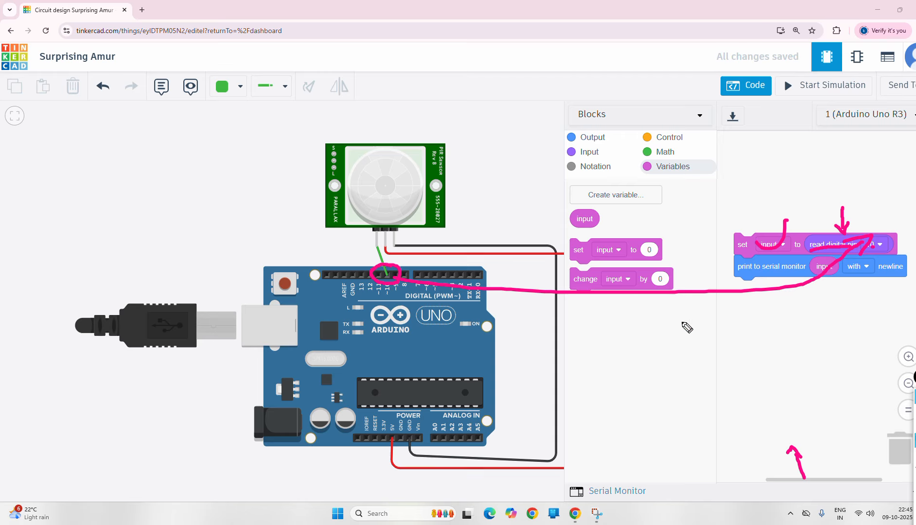
- Start the circuit simulation
{"action": "left_click", "coordinate": [915, 486]}
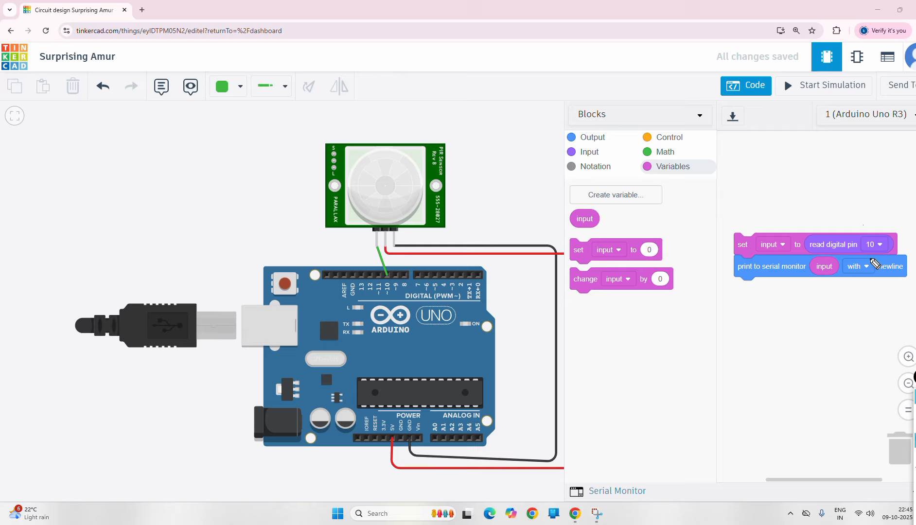
{"action": "mouse_move", "coordinate": [914, 436]}
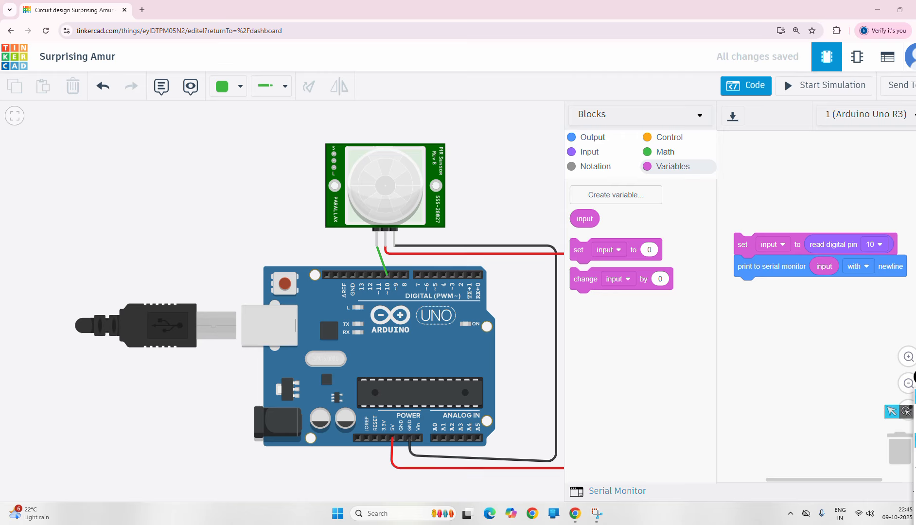
{"action": "left_click", "coordinate": [831, 91]}
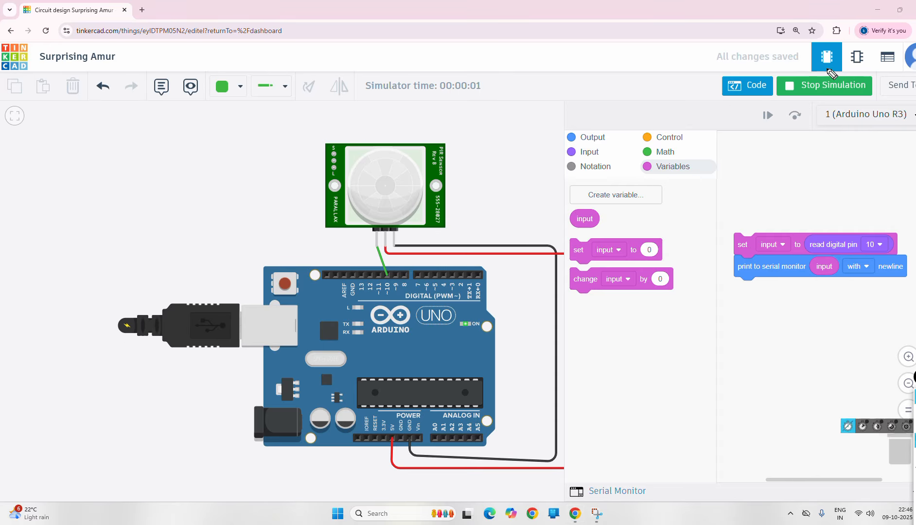
- Open the Serial Monitor and restart the simulation, which lists 0 readings from pin 10
{"action": "mouse_move", "coordinate": [833, 70]}
{"action": "left_mouse_down"}
{"action": "mouse_move", "coordinate": [775, 89]}
{"action": "mouse_move", "coordinate": [868, 86]}
{"action": "mouse_move", "coordinate": [815, 71]}
{"action": "left_mouse_up"}
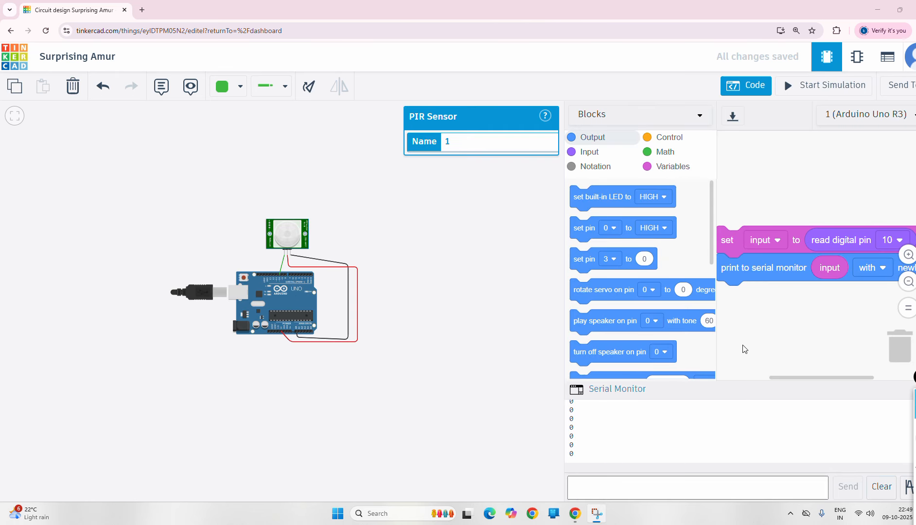
{"action": "left_click", "coordinate": [915, 441]}
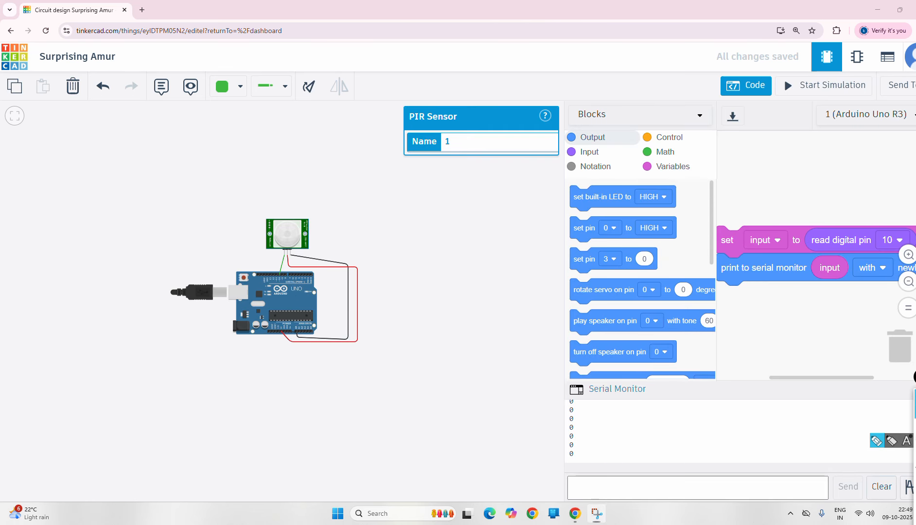
{"action": "mouse_move", "coordinate": [829, 68]}
{"action": "left_mouse_down"}
{"action": "mouse_move", "coordinate": [784, 82]}
{"action": "mouse_move", "coordinate": [841, 103]}
{"action": "mouse_move", "coordinate": [842, 70]}
{"action": "left_mouse_up"}
{"action": "mouse_move", "coordinate": [914, 458]}
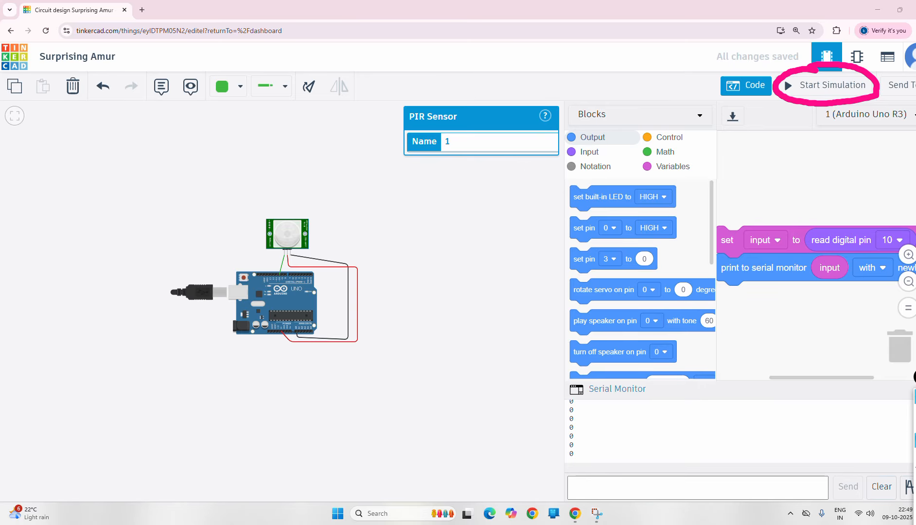
{"action": "left_click", "coordinate": [914, 469]}
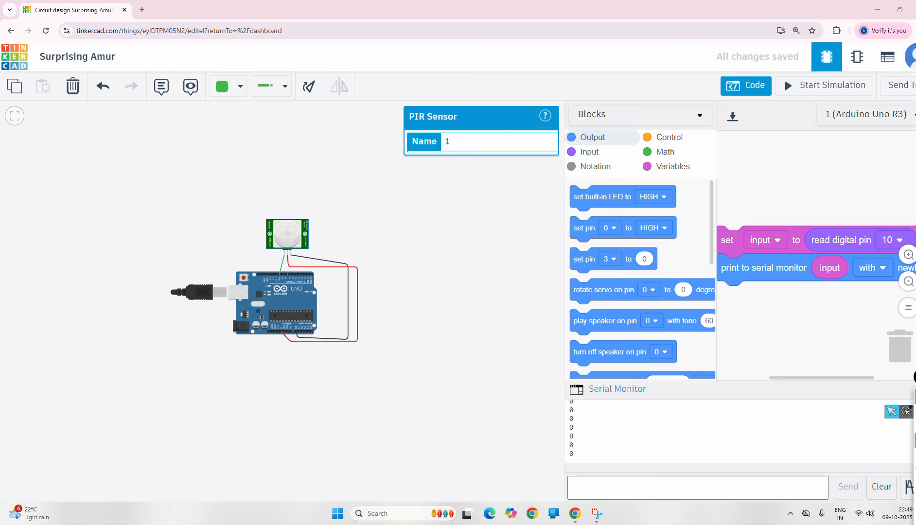
{"action": "left_click", "coordinate": [819, 85]}
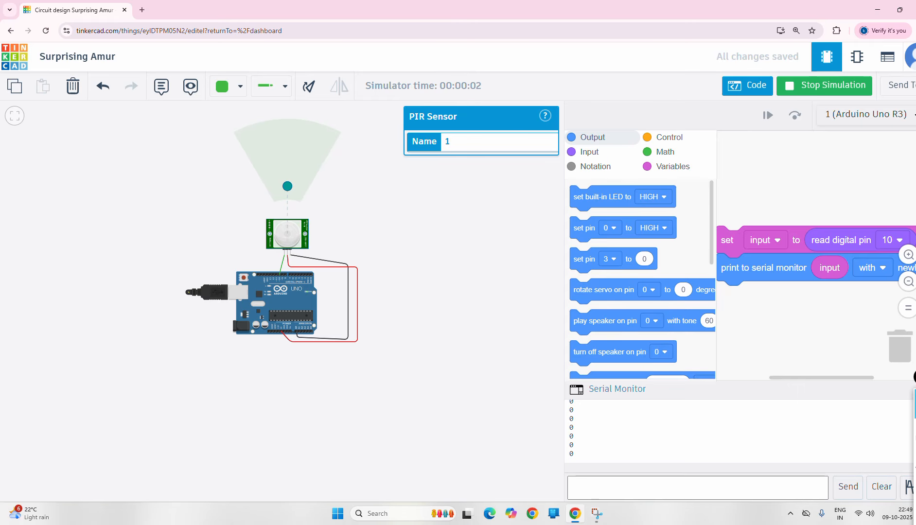
- Adjust the circuit view and Serial Monitor panel while the simulation runs
{"action": "left_click", "coordinate": [915, 441]}
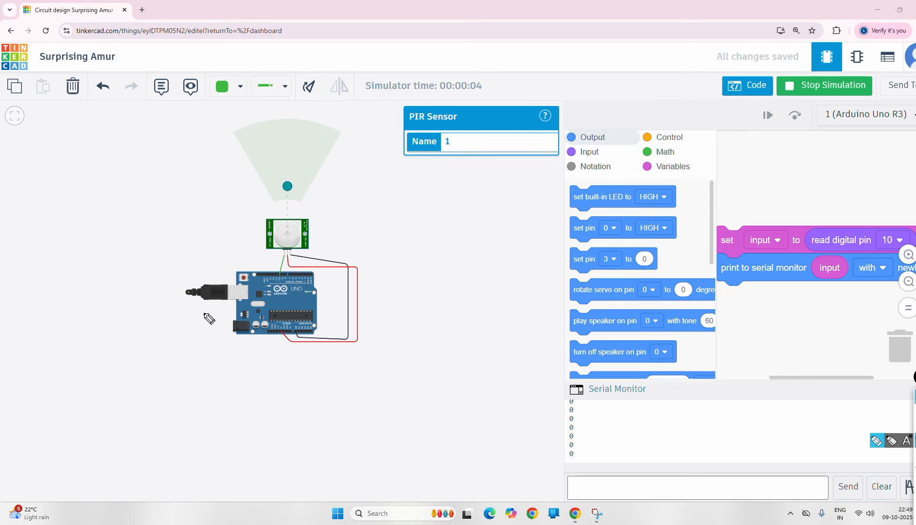
{"action": "left_click_drag", "start_coordinate": [144, 260], "coordinate": [316, 208]}
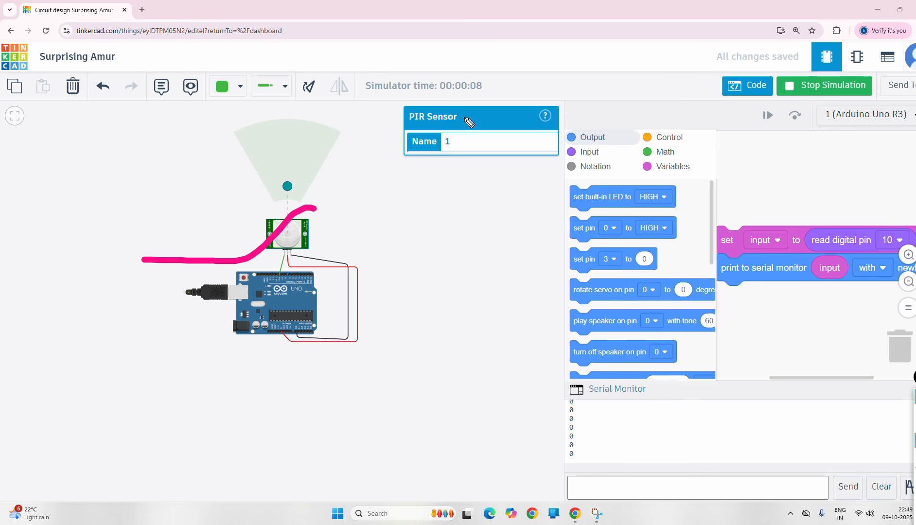
{"action": "left_click", "coordinate": [441, 93]}
{"action": "left_click_drag", "start_coordinate": [440, 92], "coordinate": [506, 88]}
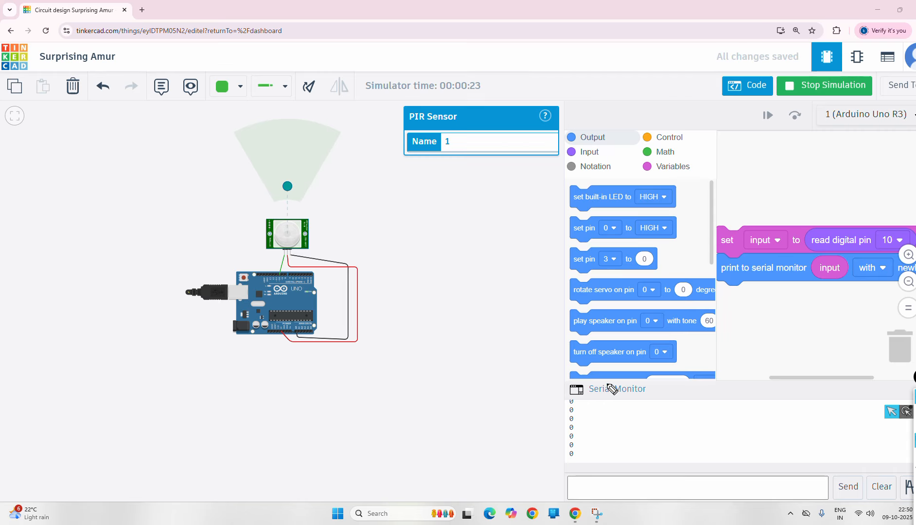
{"action": "left_click_drag", "start_coordinate": [581, 398], "coordinate": [584, 421]}
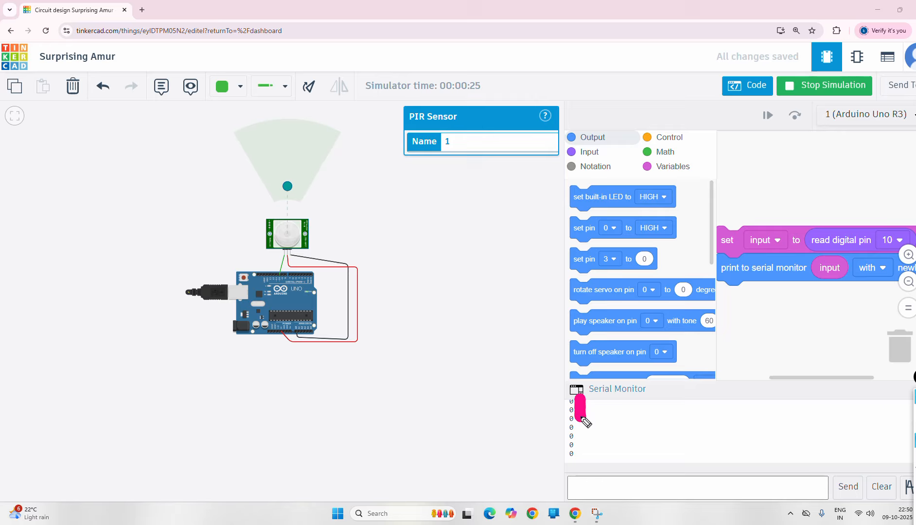
{"action": "left_click", "coordinate": [915, 485]}
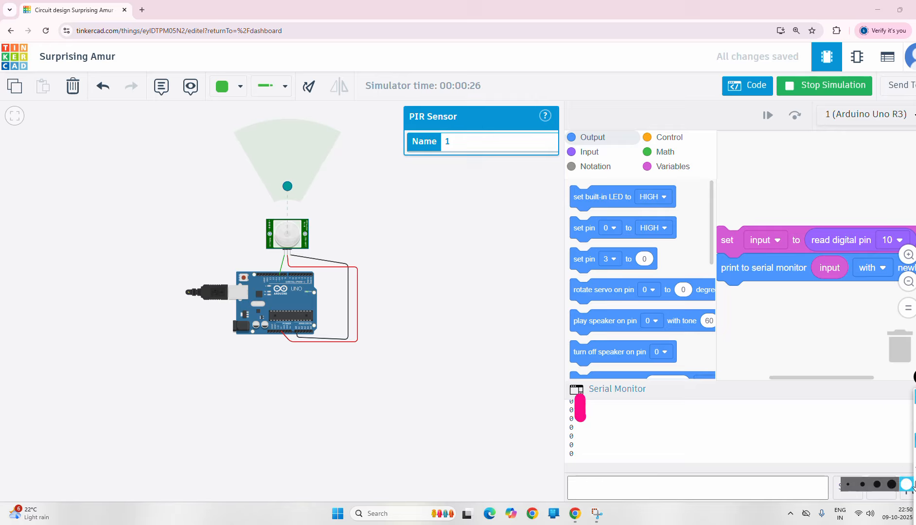
{"action": "left_click", "coordinate": [868, 491]}
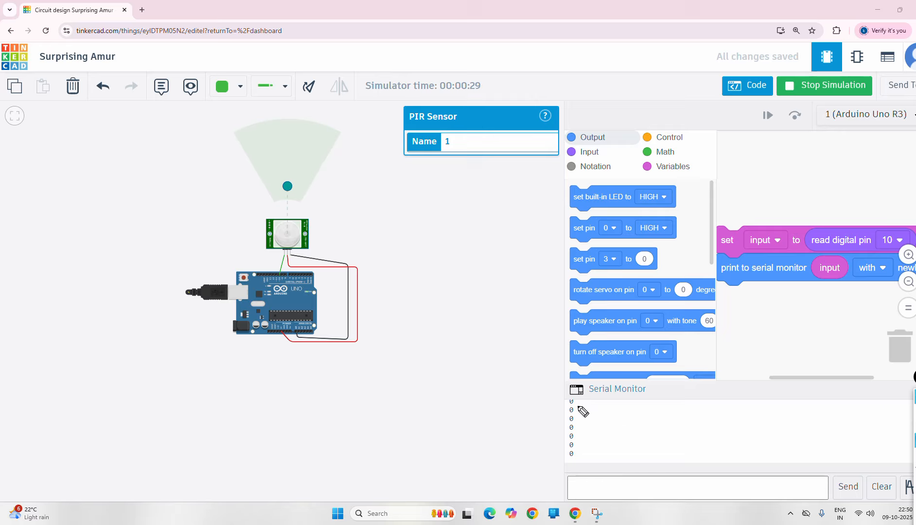
{"action": "left_click_drag", "start_coordinate": [580, 401], "coordinate": [586, 454]}
{"action": "left_click_drag", "start_coordinate": [598, 408], "coordinate": [604, 469]}
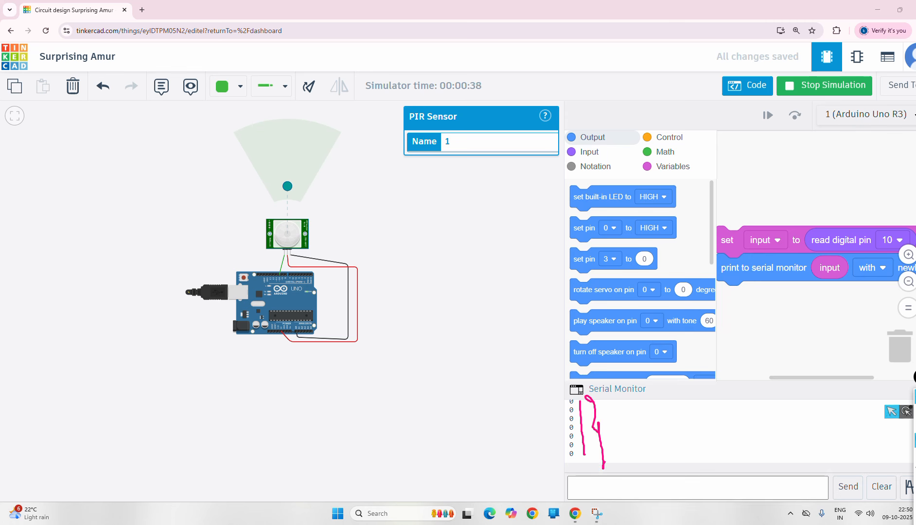
- Move the PIR sensor's target around its detection cone until the monitor prints 1s
{"action": "left_click", "coordinate": [288, 157]}
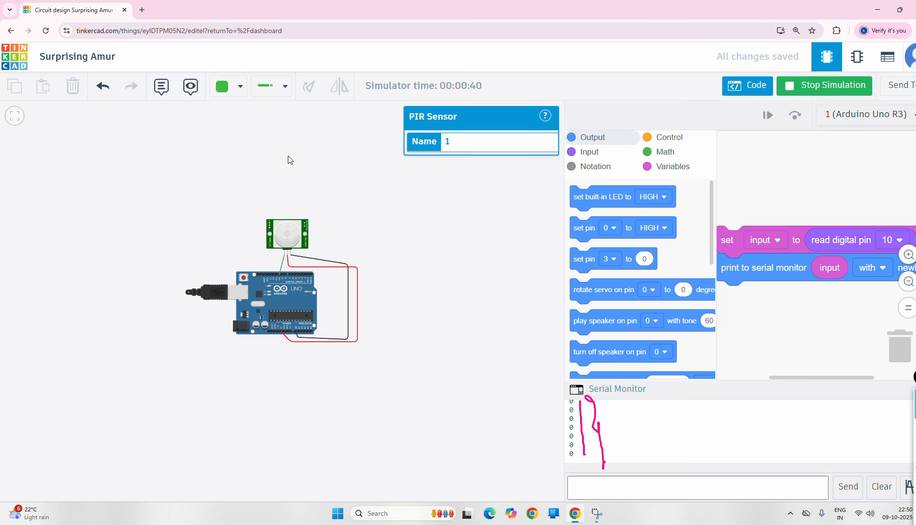
{"action": "left_click", "coordinate": [291, 227]}
{"action": "left_click_drag", "start_coordinate": [288, 184], "coordinate": [296, 187]}
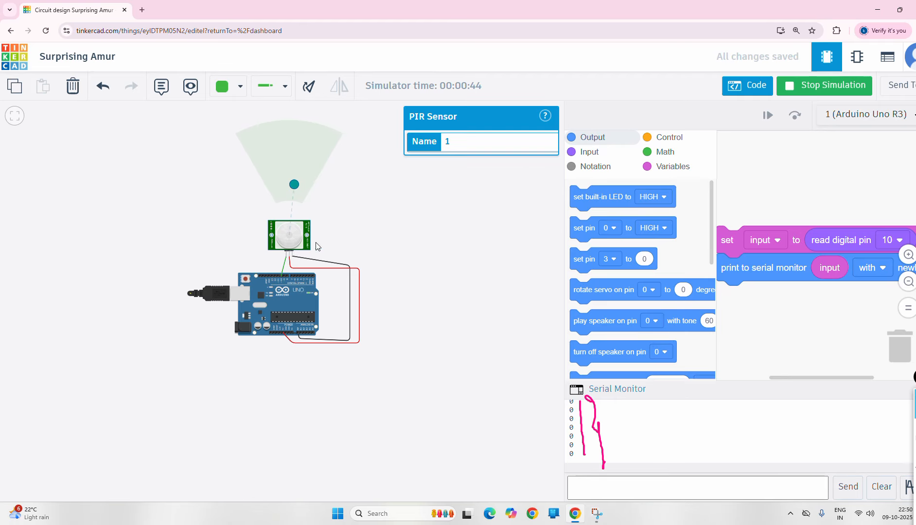
{"action": "left_click_drag", "start_coordinate": [295, 186], "coordinate": [305, 190]}
{"action": "mouse_move", "coordinate": [306, 190]}
{"action": "left_mouse_down"}
{"action": "mouse_move", "coordinate": [318, 195]}
{"action": "mouse_move", "coordinate": [281, 186]}
{"action": "mouse_move", "coordinate": [291, 187]}
{"action": "left_mouse_up"}
{"action": "left_click_drag", "start_coordinate": [290, 186], "coordinate": [290, 125]}
{"action": "mouse_move", "coordinate": [290, 131]}
{"action": "left_mouse_down"}
{"action": "mouse_move", "coordinate": [242, 142]}
{"action": "mouse_move", "coordinate": [239, 134]}
{"action": "mouse_move", "coordinate": [294, 132]}
{"action": "mouse_move", "coordinate": [340, 146]}
{"action": "mouse_move", "coordinate": [202, 134]}
{"action": "mouse_move", "coordinate": [293, 137]}
{"action": "left_mouse_up"}
{"action": "left_click_drag", "start_coordinate": [290, 136], "coordinate": [285, 213]}
{"action": "left_click_drag", "start_coordinate": [292, 174], "coordinate": [327, 196]}
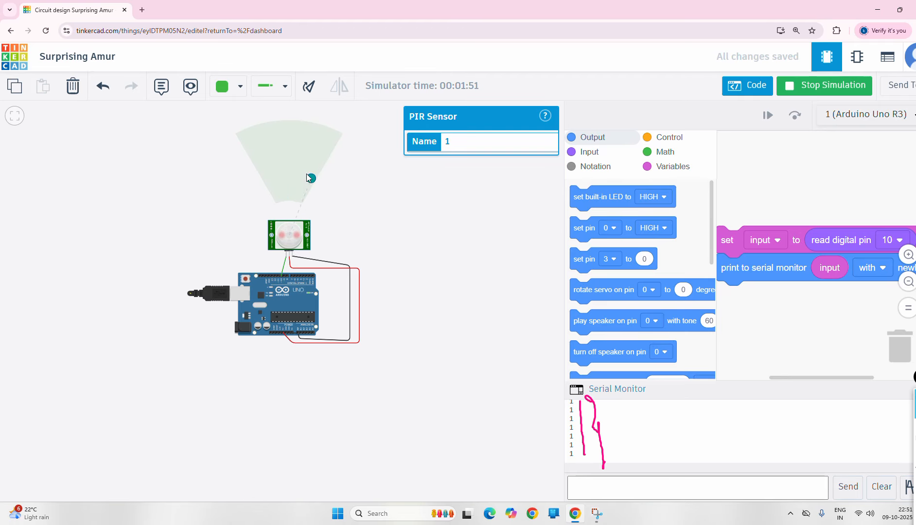